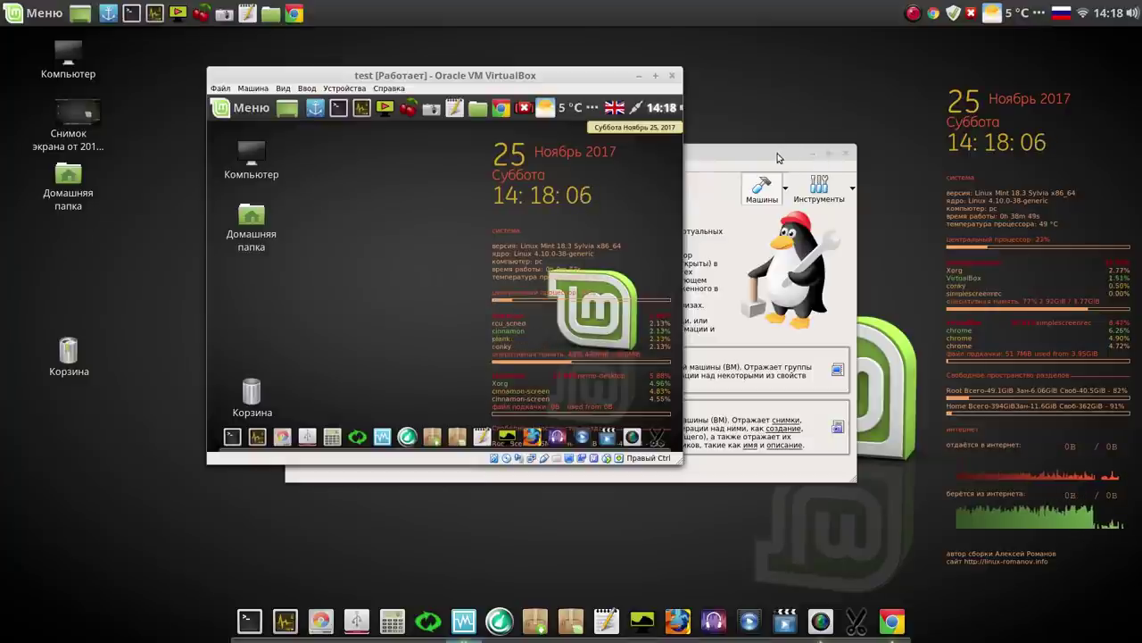
- Maximize the test virtual machine window and restart its conky lmc-18-rus widget in Conky Manager to realign it with the enlarged desktop
left_click(656, 78)
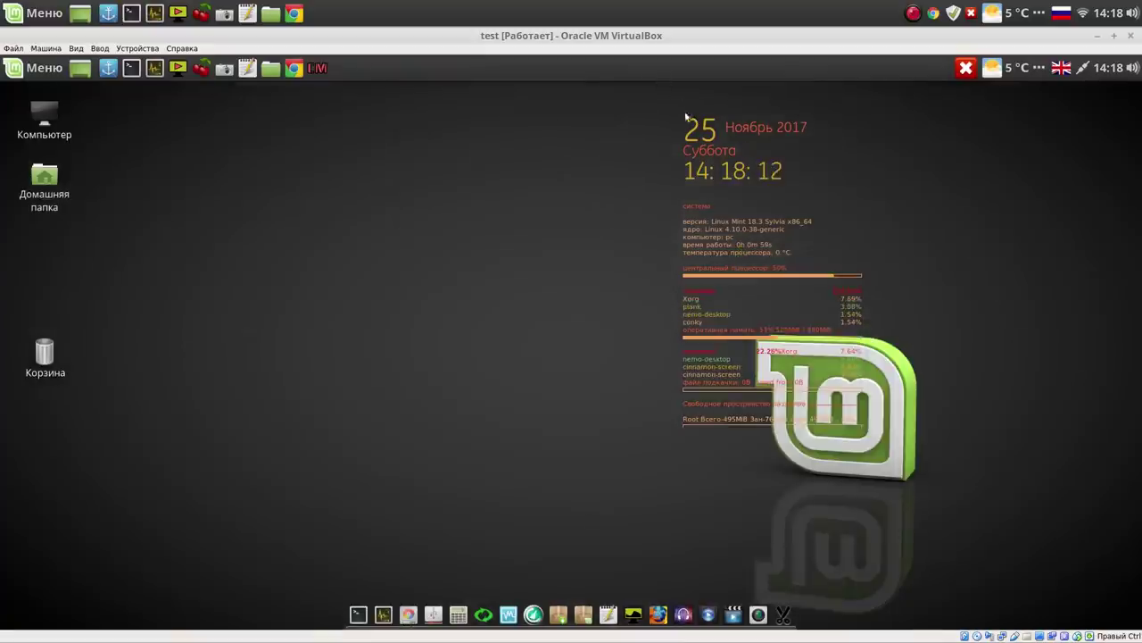
left_click(319, 71)
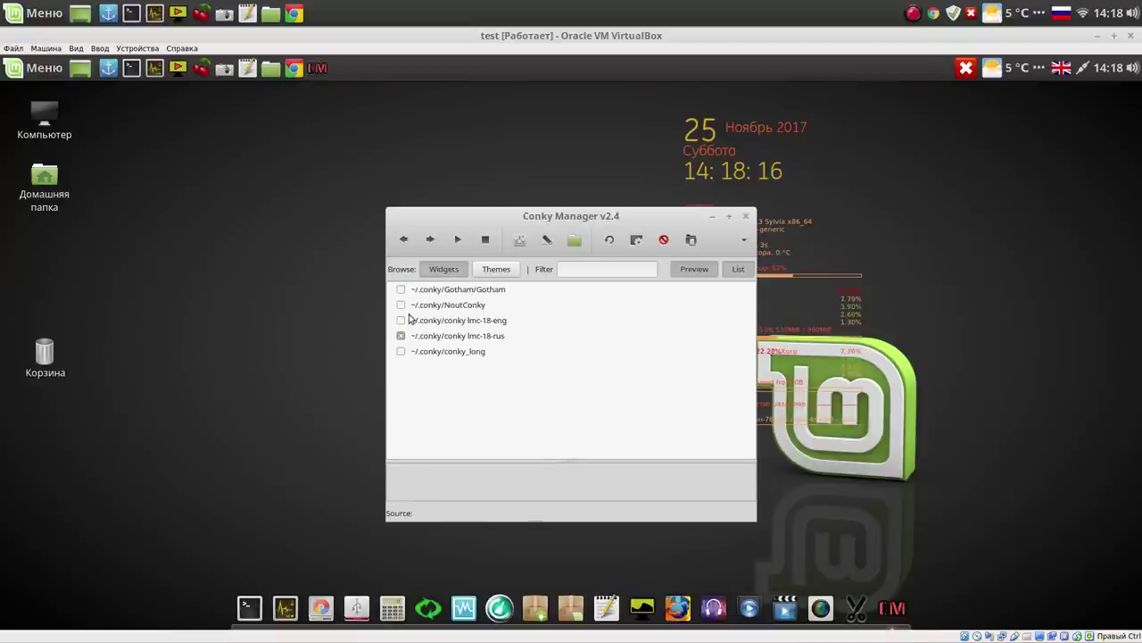
left_click(402, 336)
left_click(402, 337)
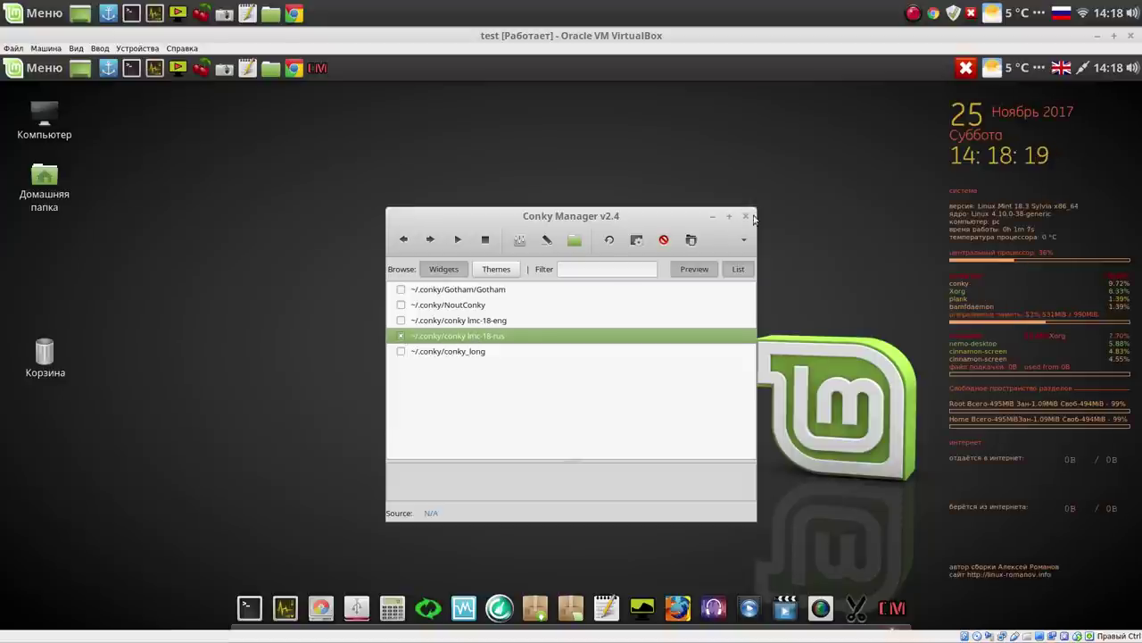
left_click(746, 218)
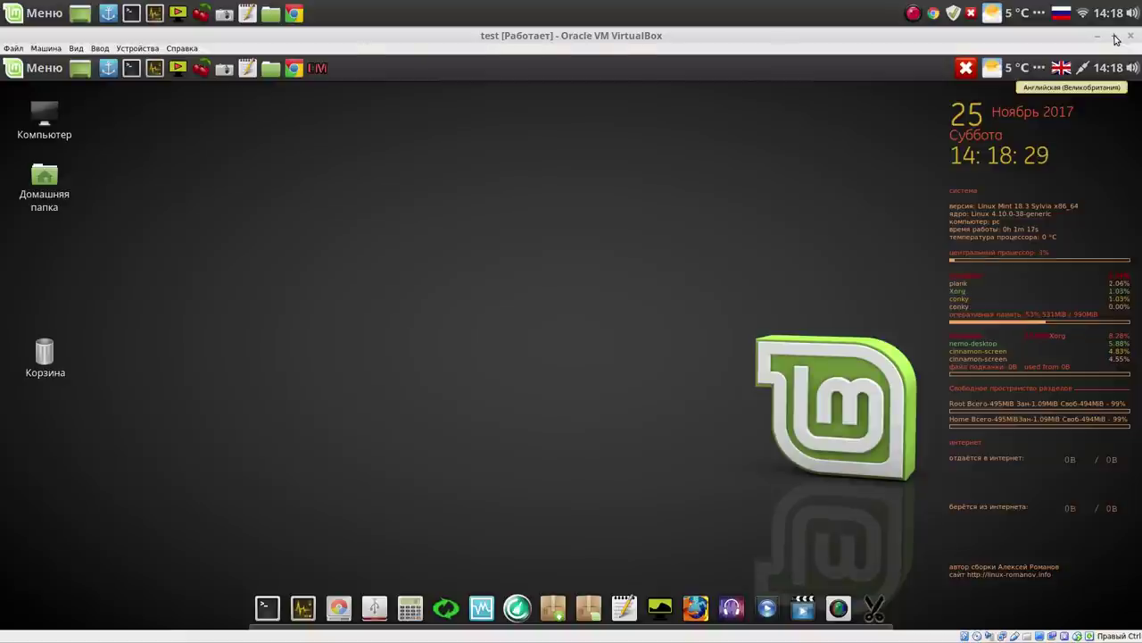
- Restore the virtual machine window's size, power off the test machine and quit VirtualBox
left_click(1114, 35)
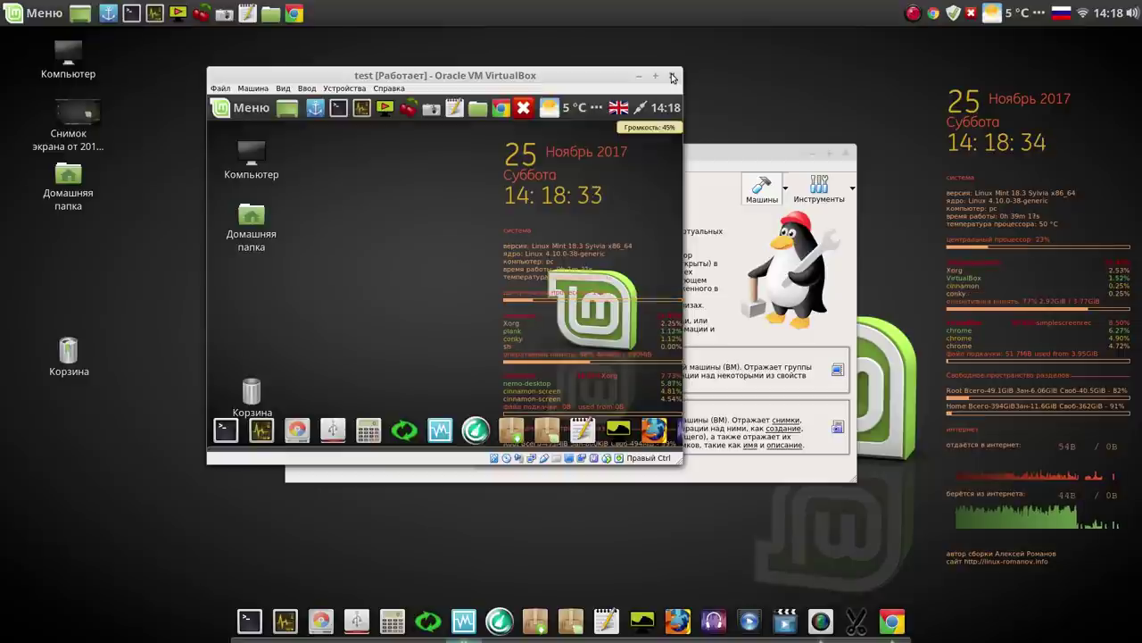
left_click(673, 77)
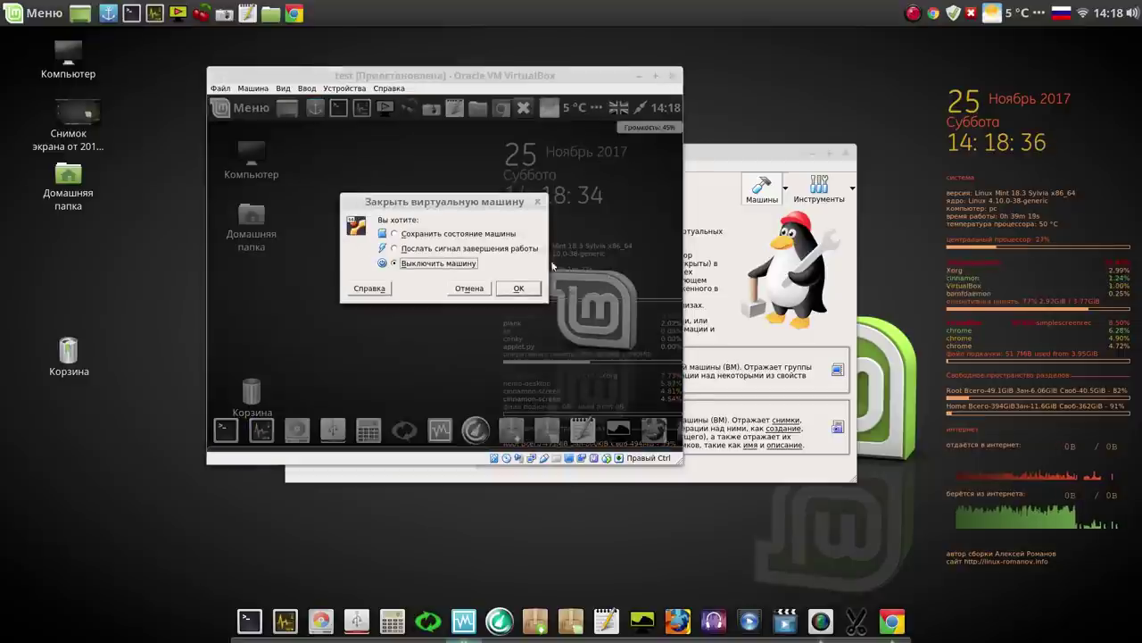
left_click(520, 288)
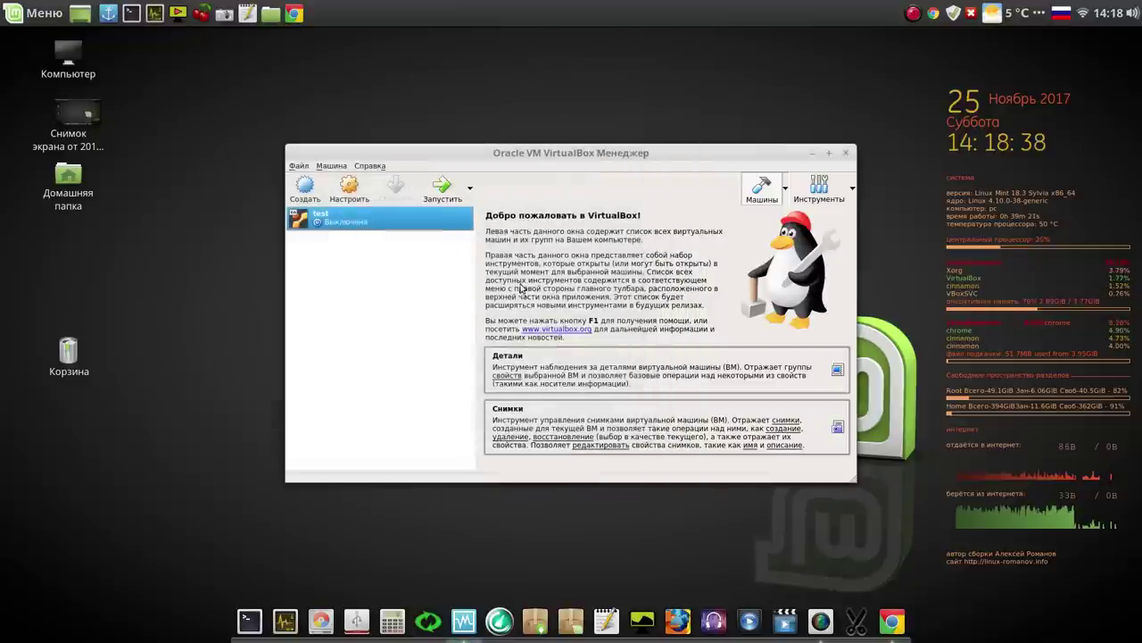
left_click(298, 165)
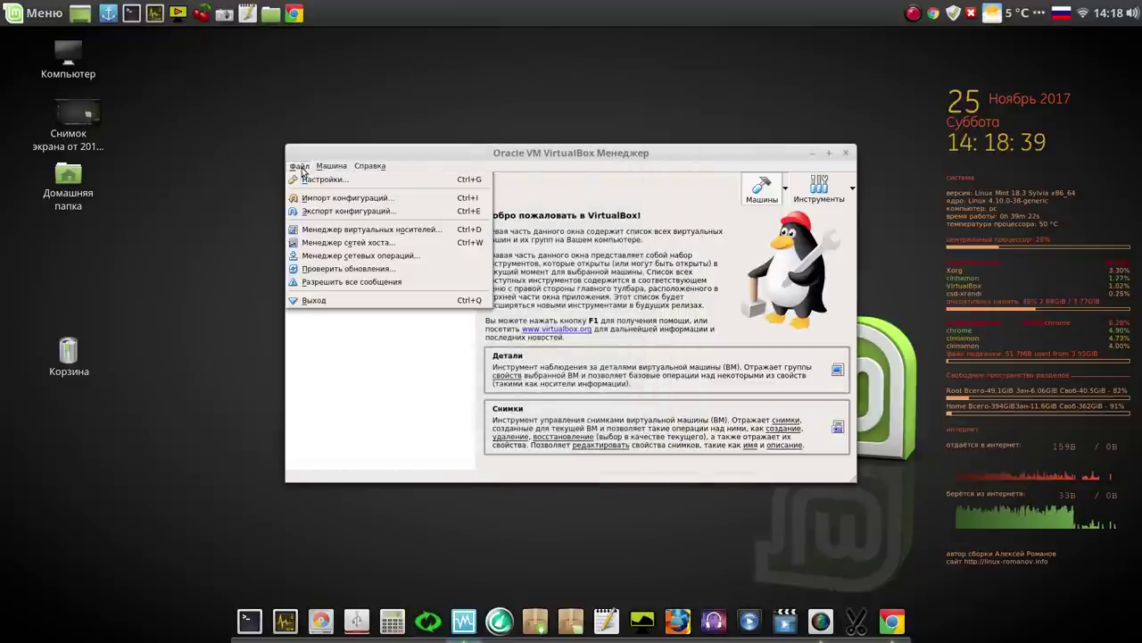
left_click(343, 301)
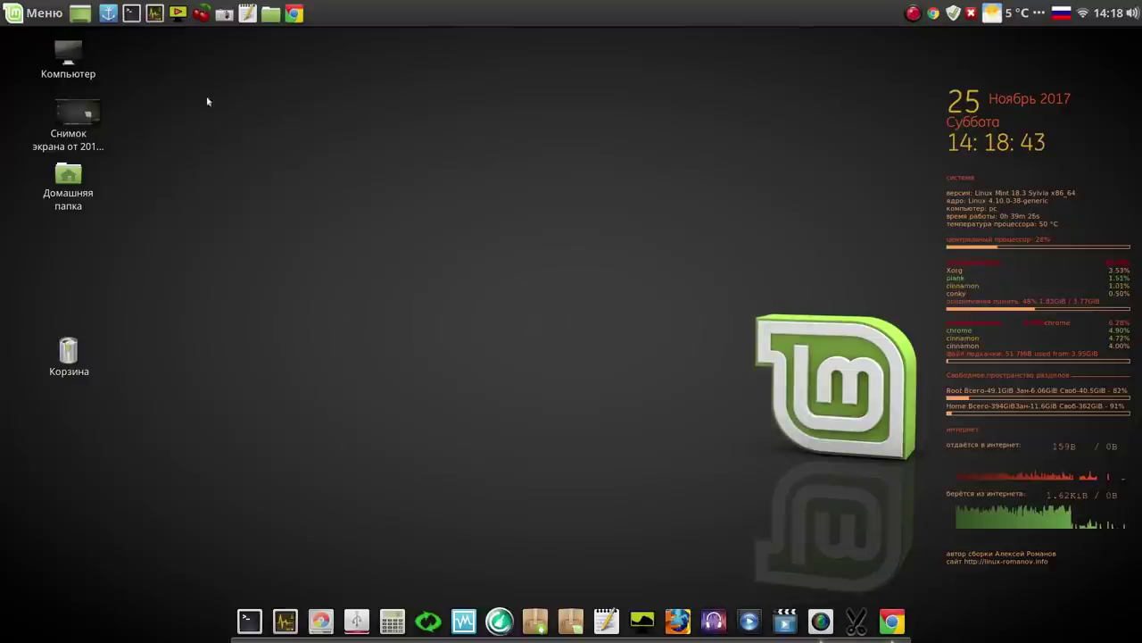
- Review the Systemback installation commands in the CherryTree note "Установка Systemback", highlighting the numbered lines, and close the notes
left_click(201, 13)
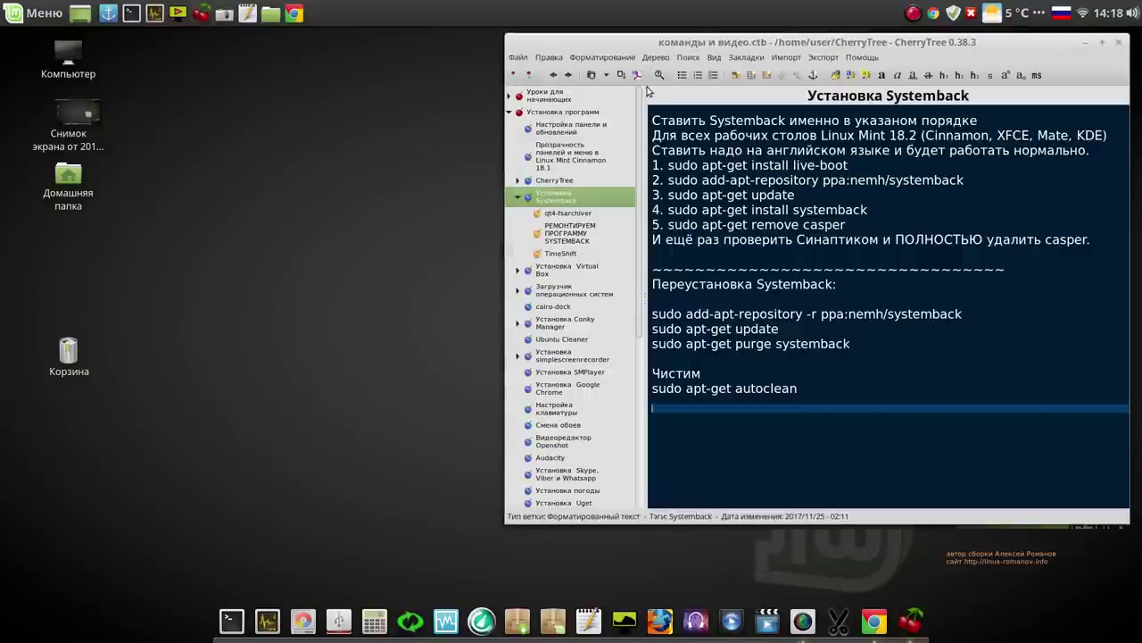
left_click_drag(630, 42, 380, 46)
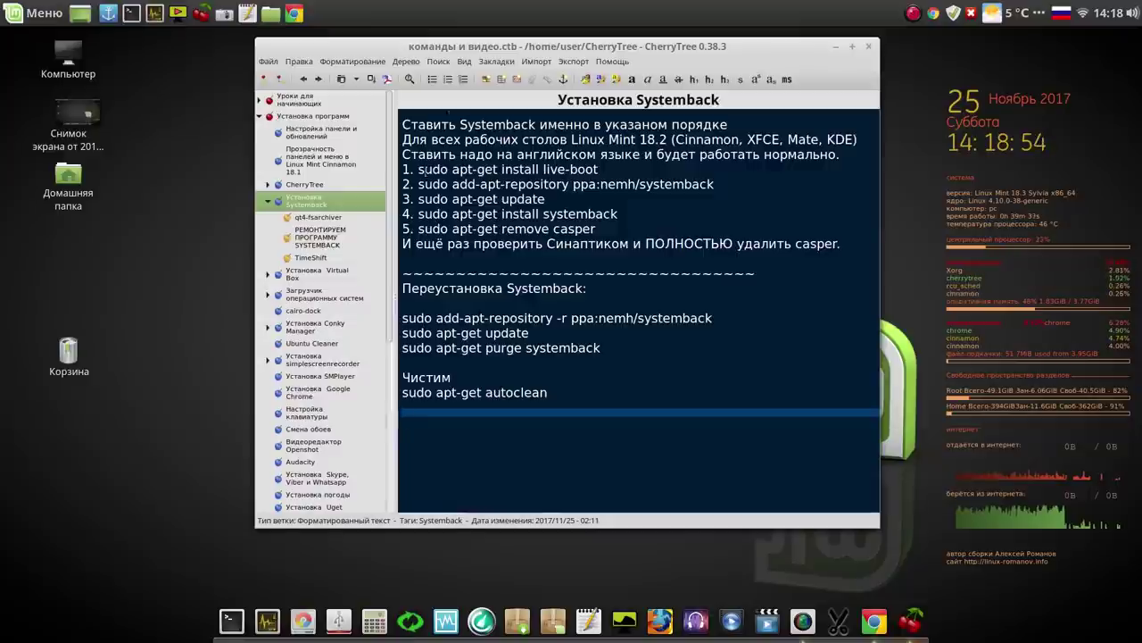
left_click_drag(404, 167, 595, 228)
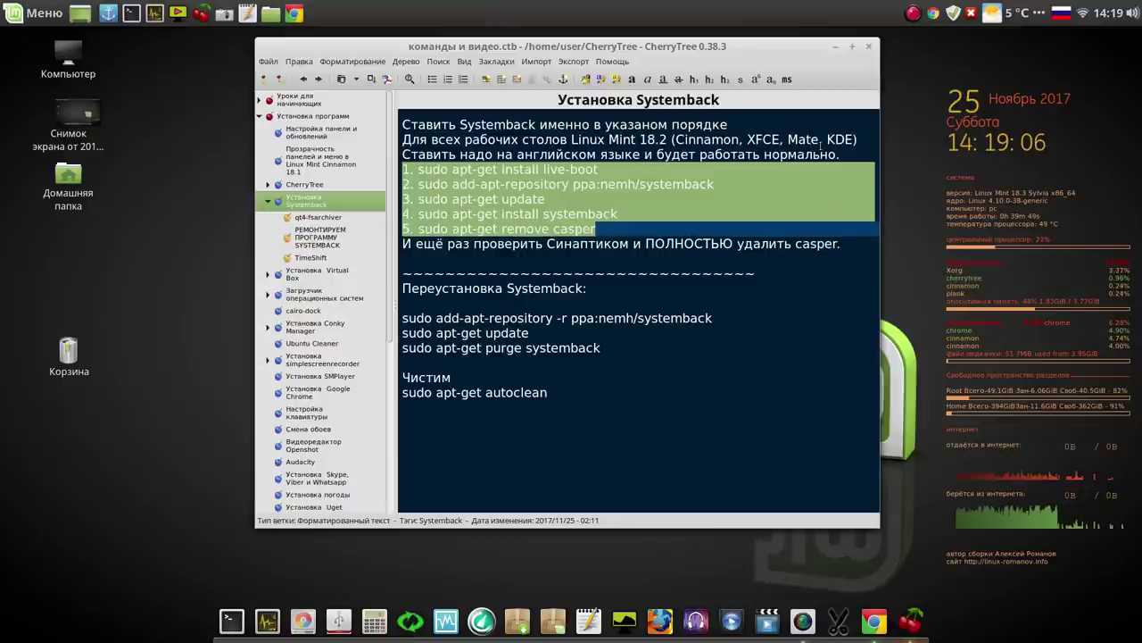
left_click(754, 202)
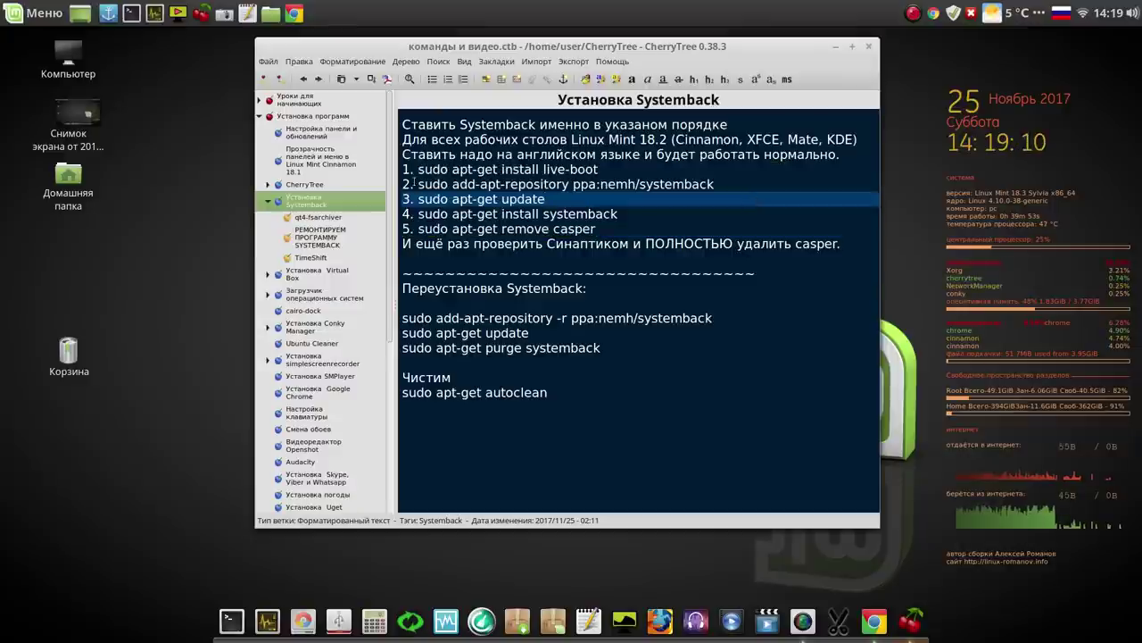
left_click_drag(404, 184, 631, 213)
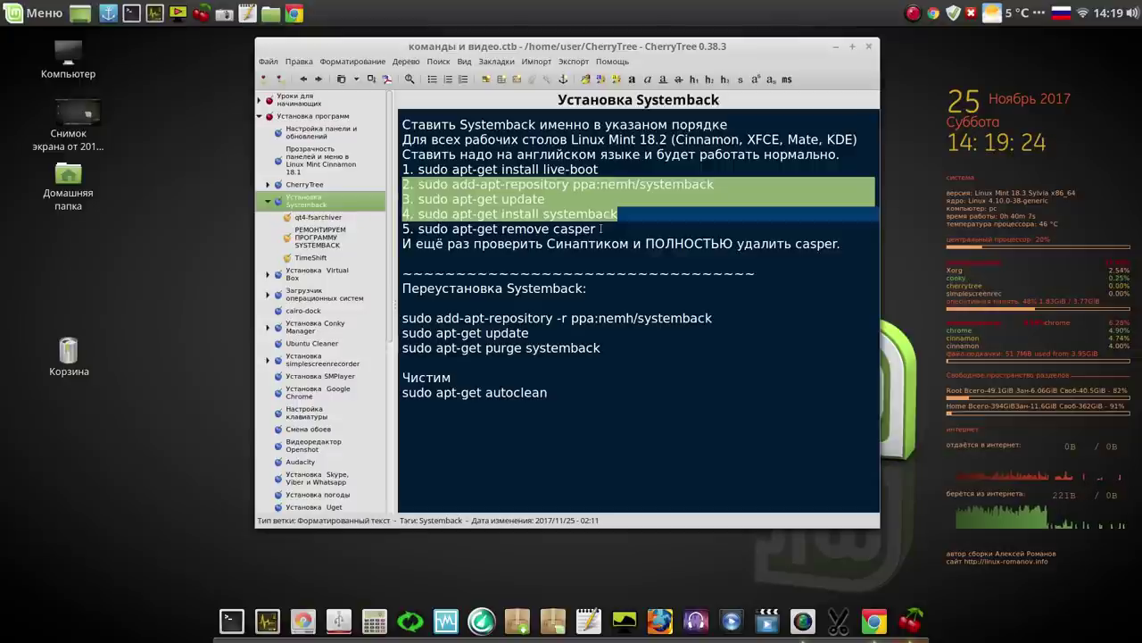
left_click_drag(598, 228, 415, 229)
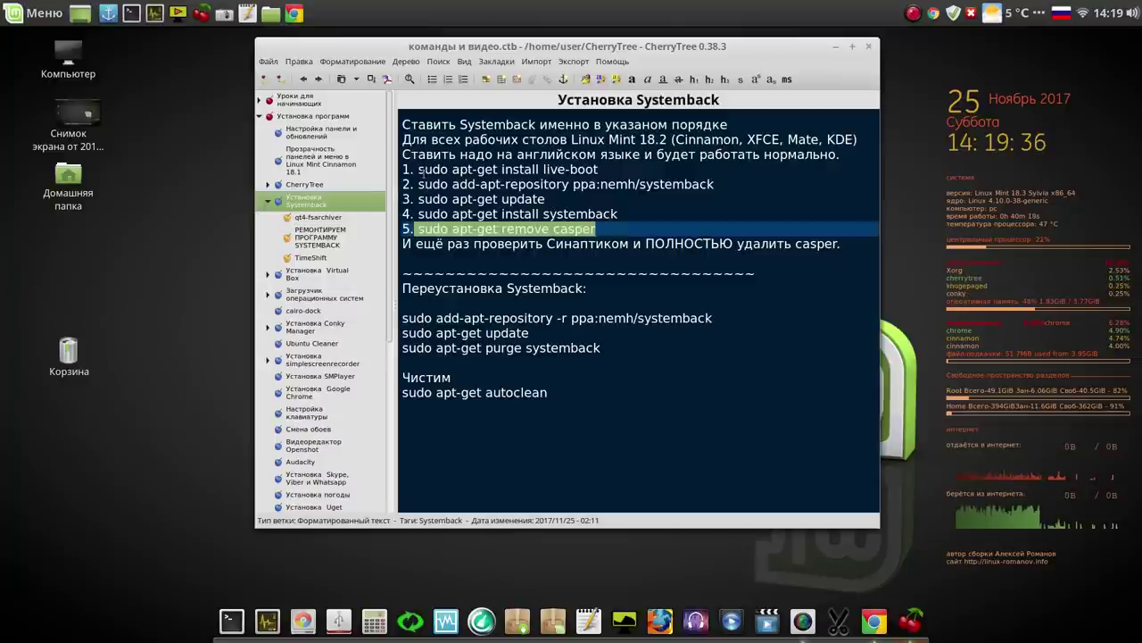
left_click_drag(418, 169, 600, 171)
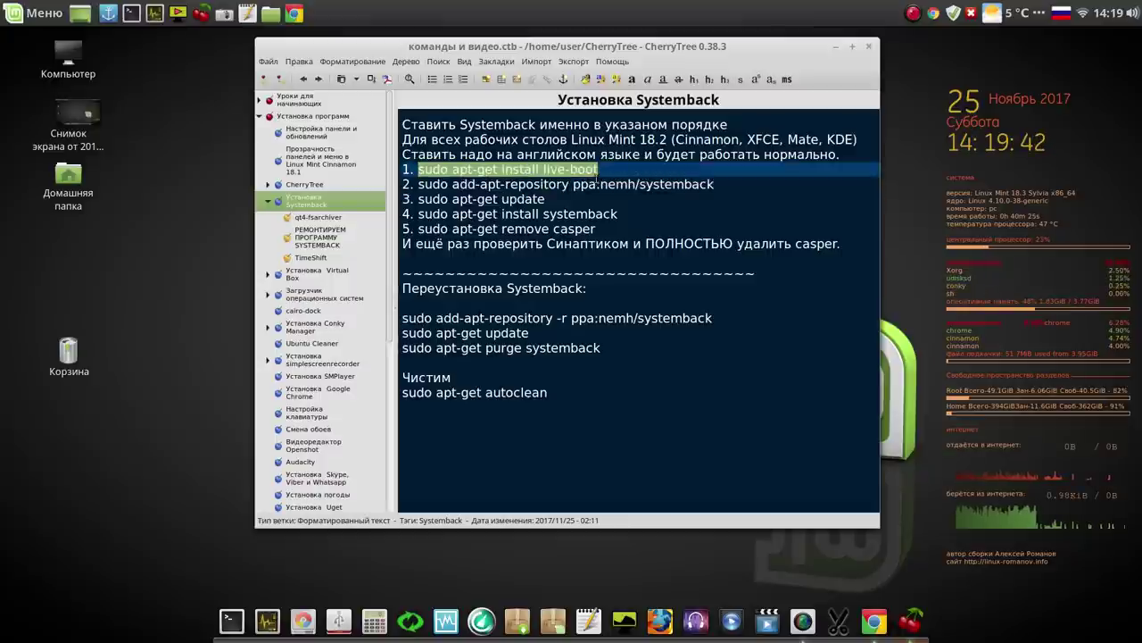
left_click(612, 260)
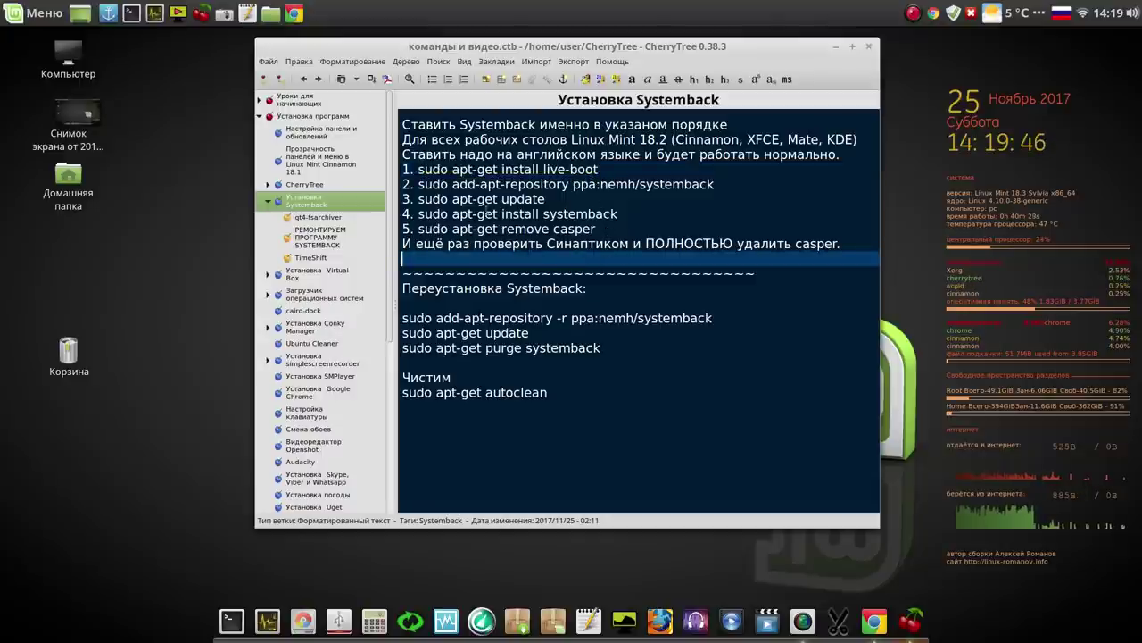
left_click_drag(403, 170, 615, 231)
left_click_drag(846, 235, 854, 242)
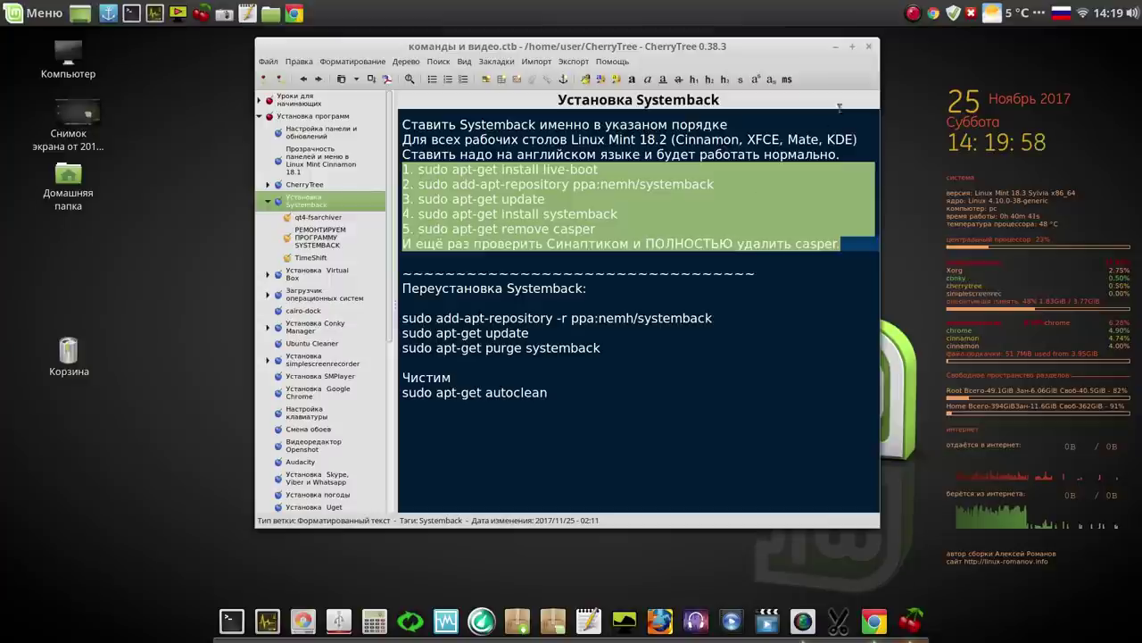
left_click(869, 49)
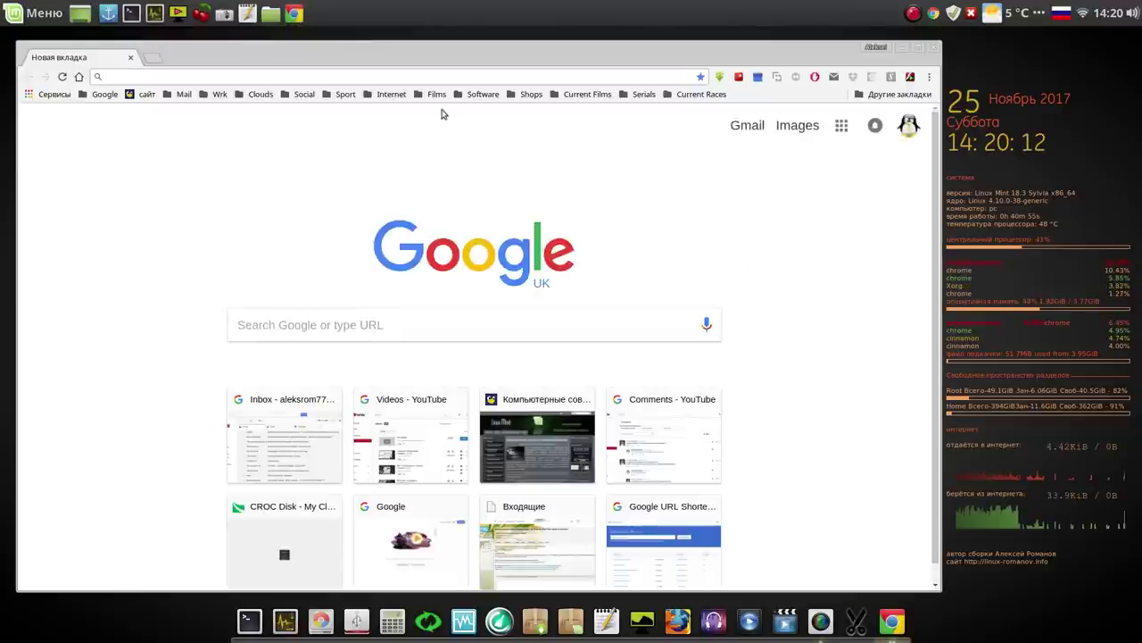
- Switch to Chrome, browse CROC Disk to the "Tearing - Тиринг" folder within "Программы для Linux", and close the browser
left_click(262, 94)
left_click(274, 110)
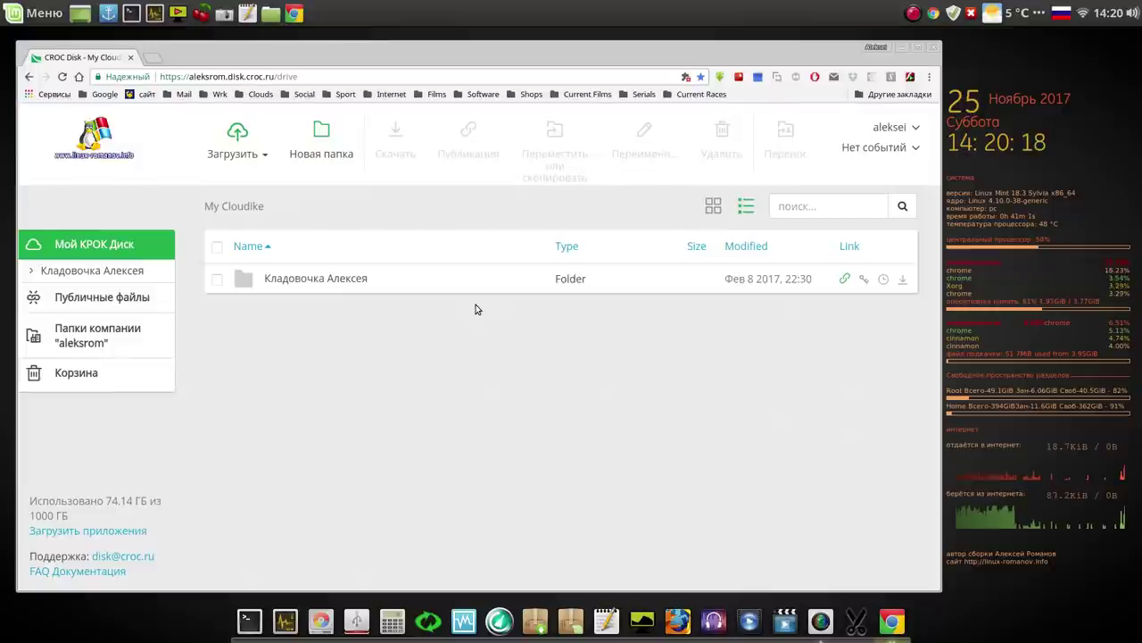
left_click(332, 278)
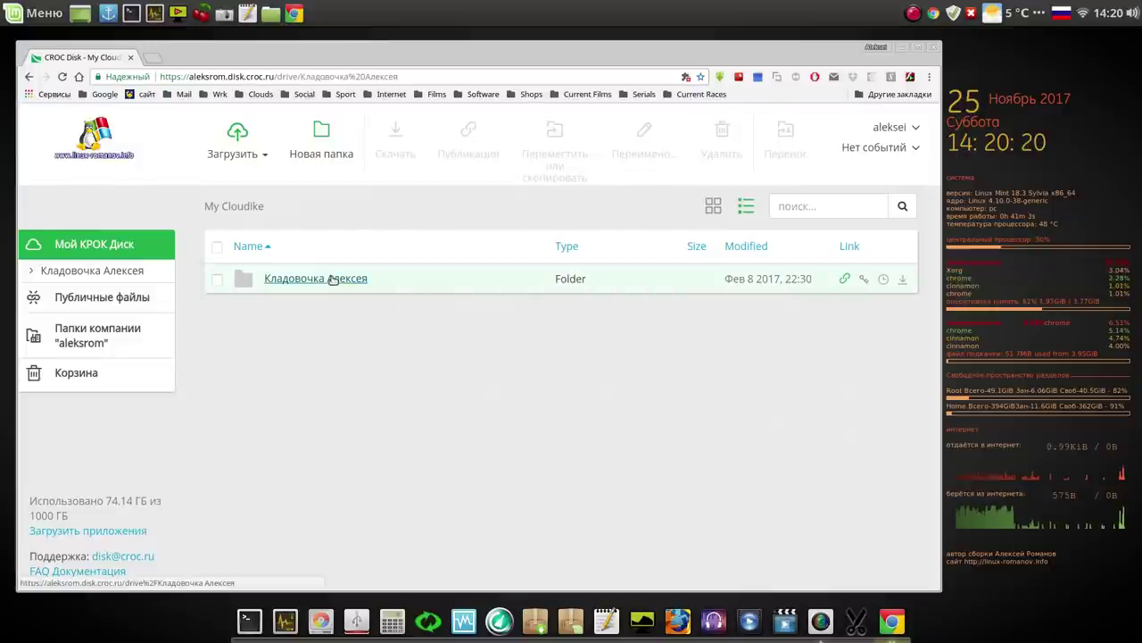
left_click(335, 311)
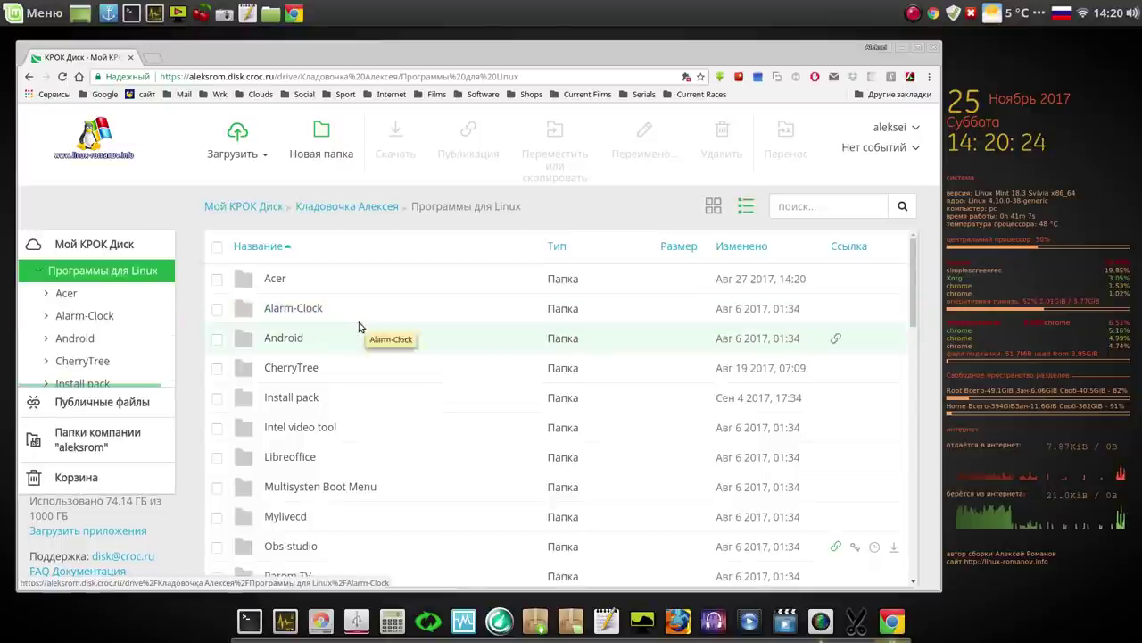
left_click_drag(911, 275, 939, 395)
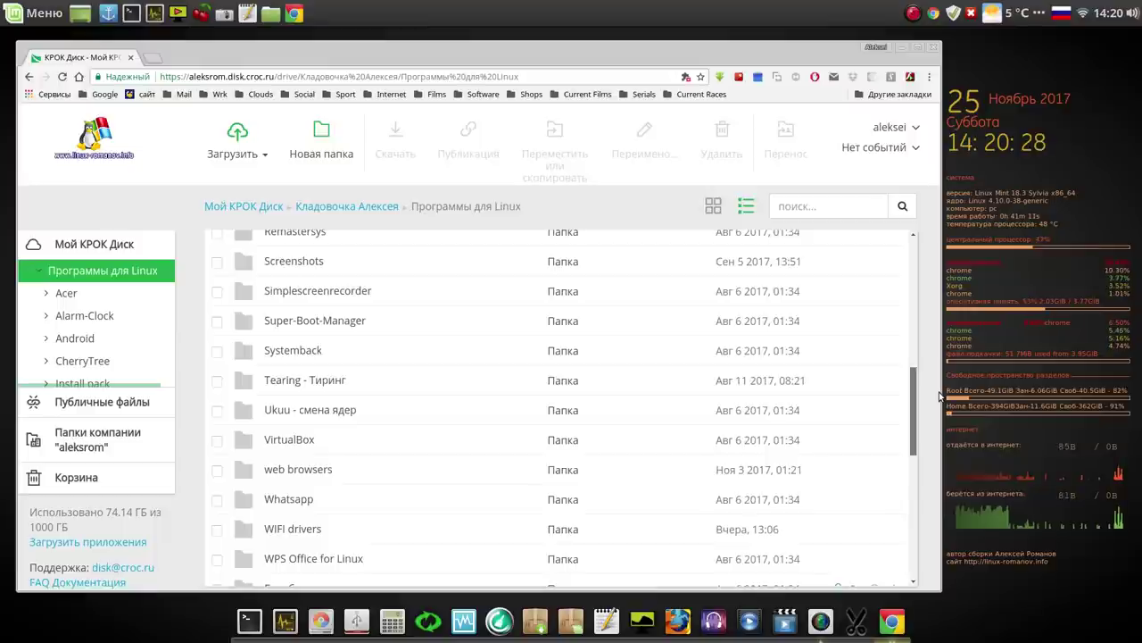
left_click(340, 381)
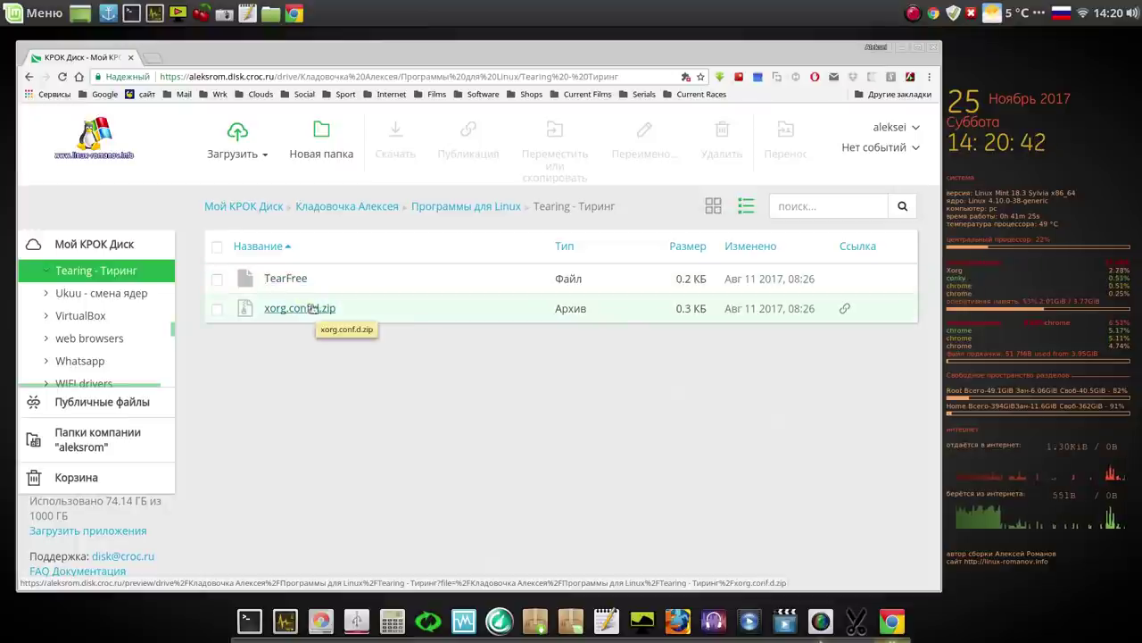
left_click(933, 48)
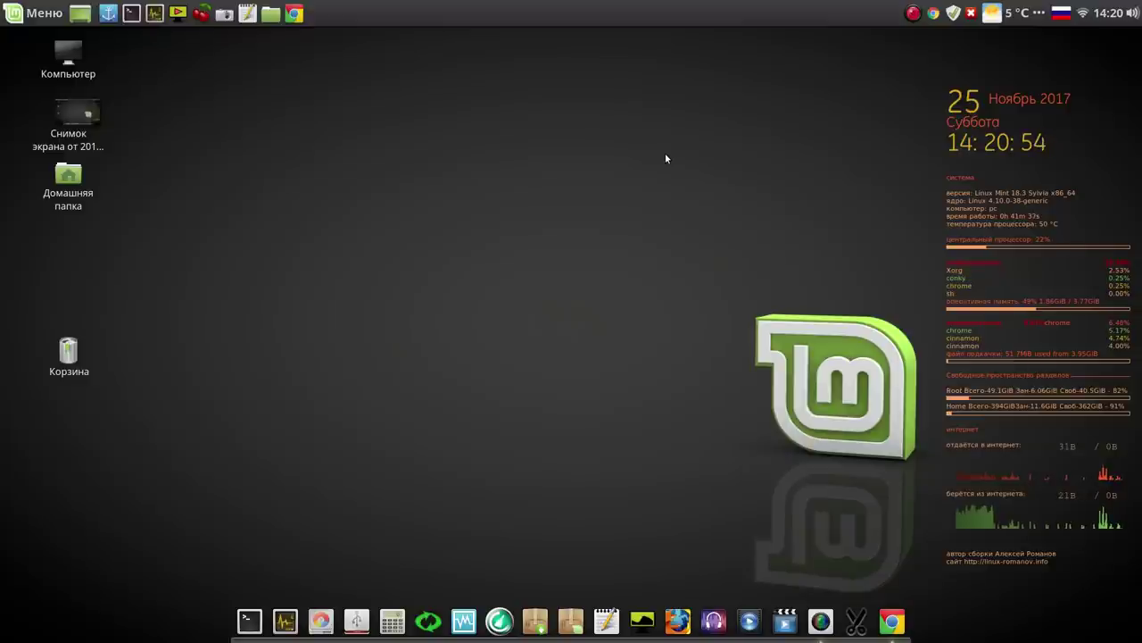
- Move the screenshot file from the desktop to the trash
left_click_drag(80, 118, 78, 346)
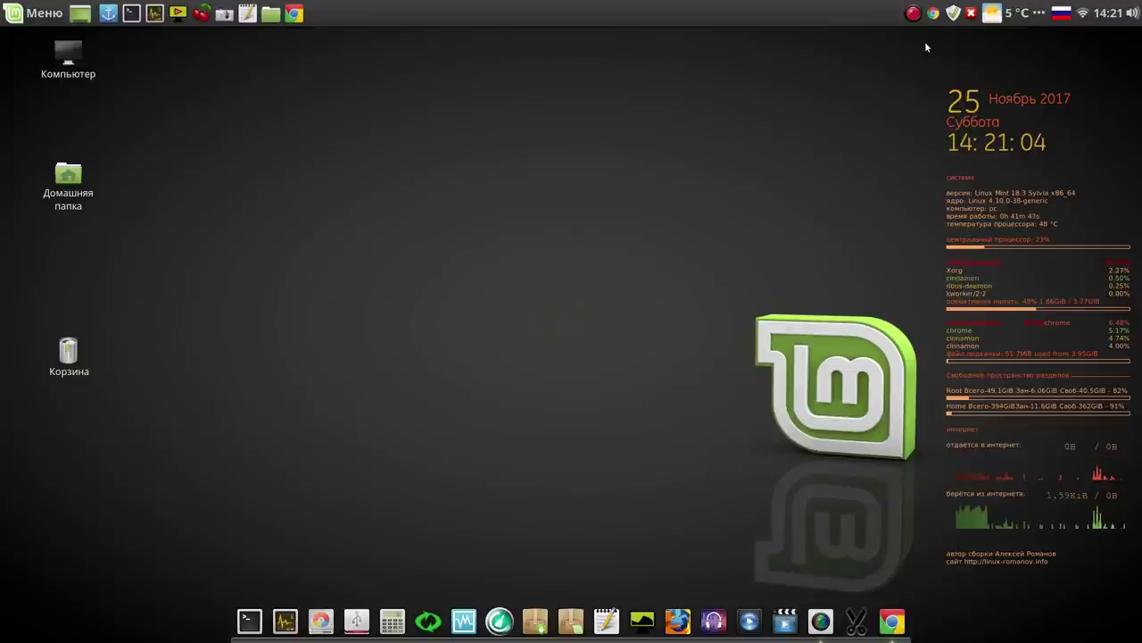
- Open the software sources from Update Manager, authenticating with the account password, check the repository mirrors, and close both windows
left_click(953, 15)
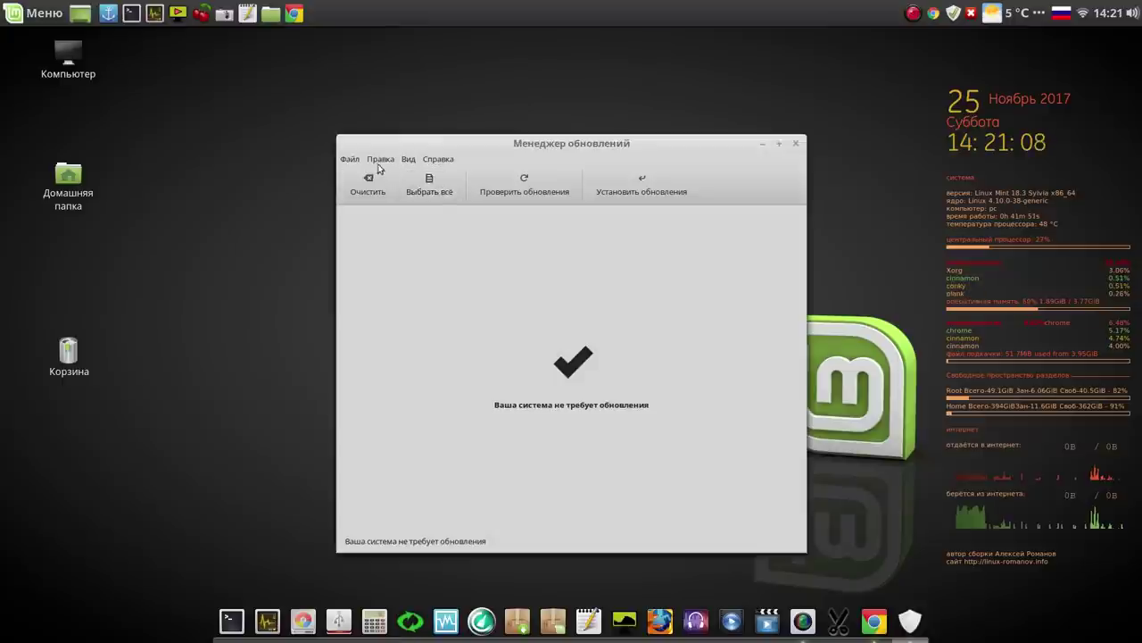
left_click(381, 159)
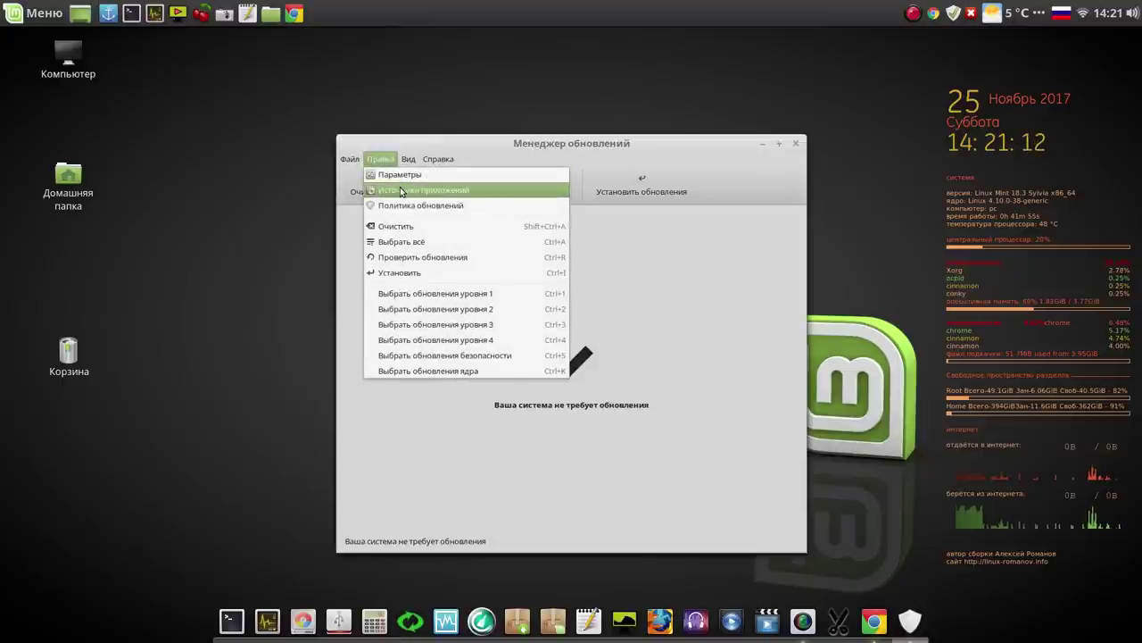
left_click(402, 191)
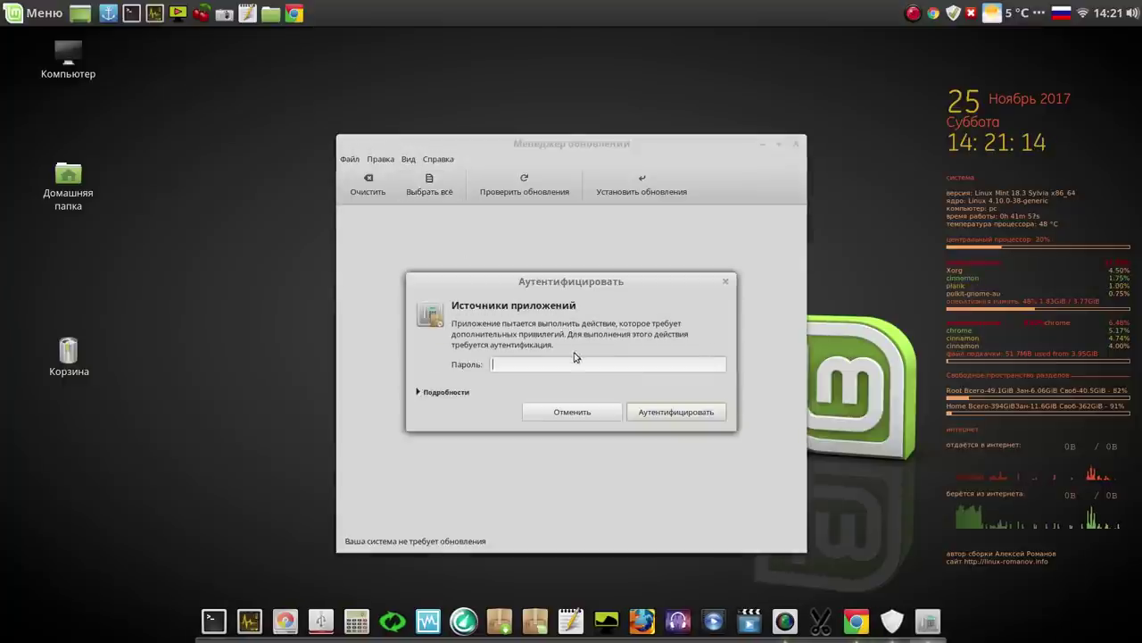
left_click(678, 413)
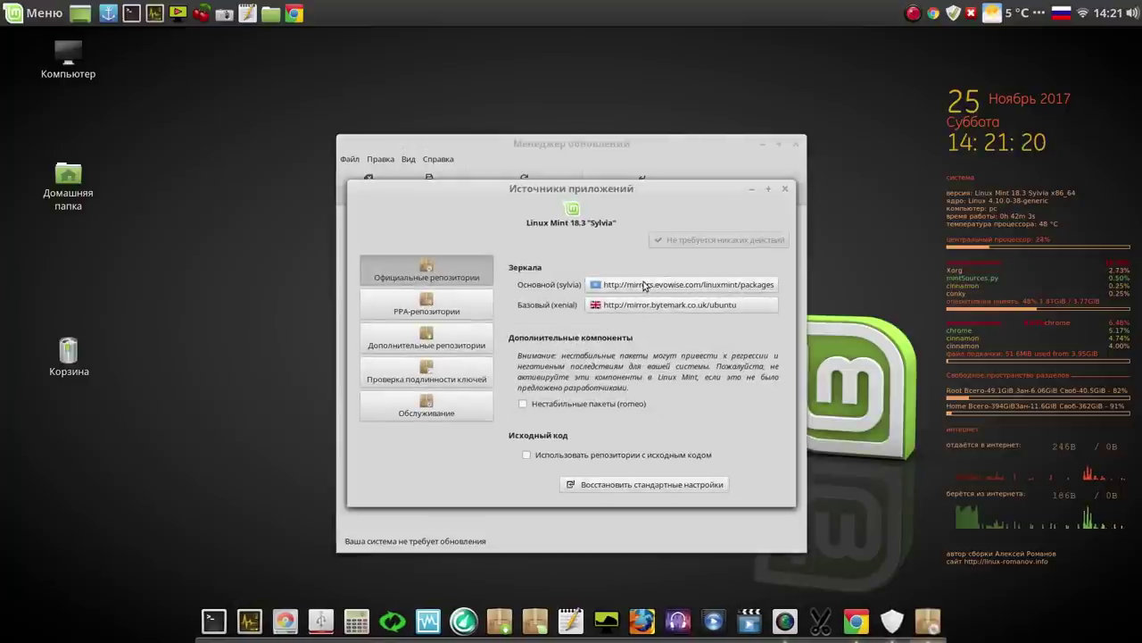
left_click(786, 188)
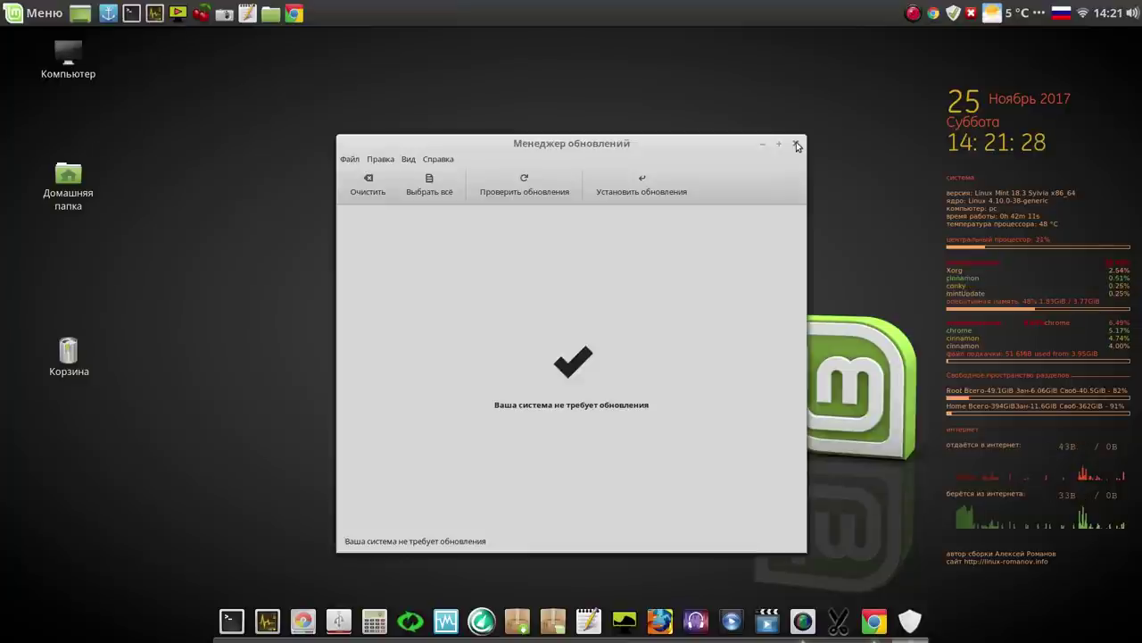
left_click(797, 145)
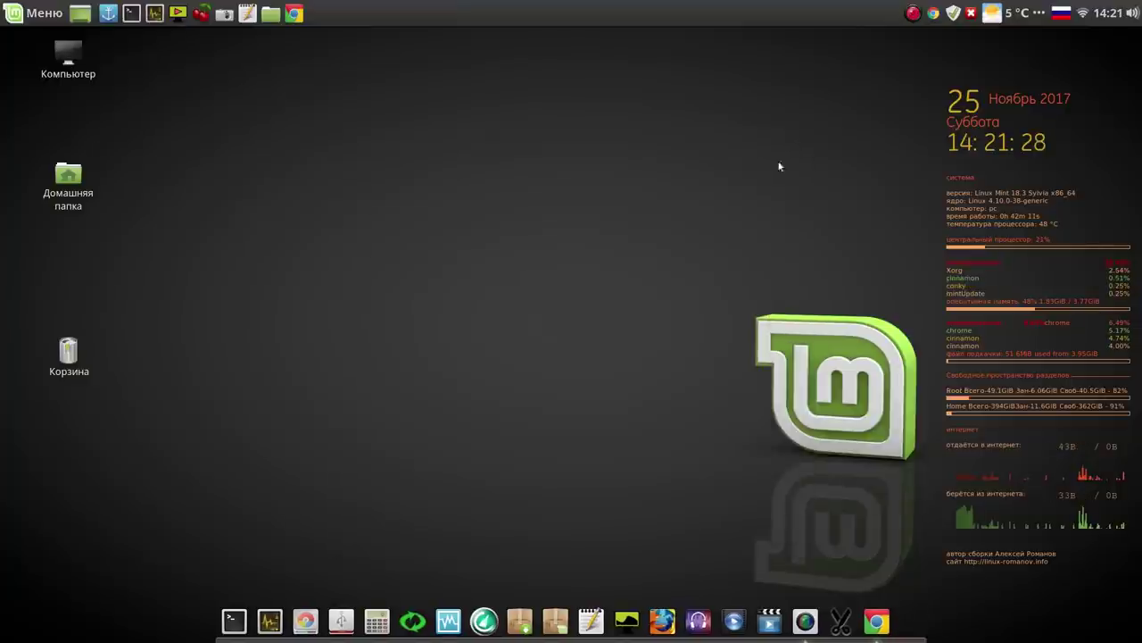
- Switch the keyboard layout to English (UK) and back to Russian
left_click(1060, 18)
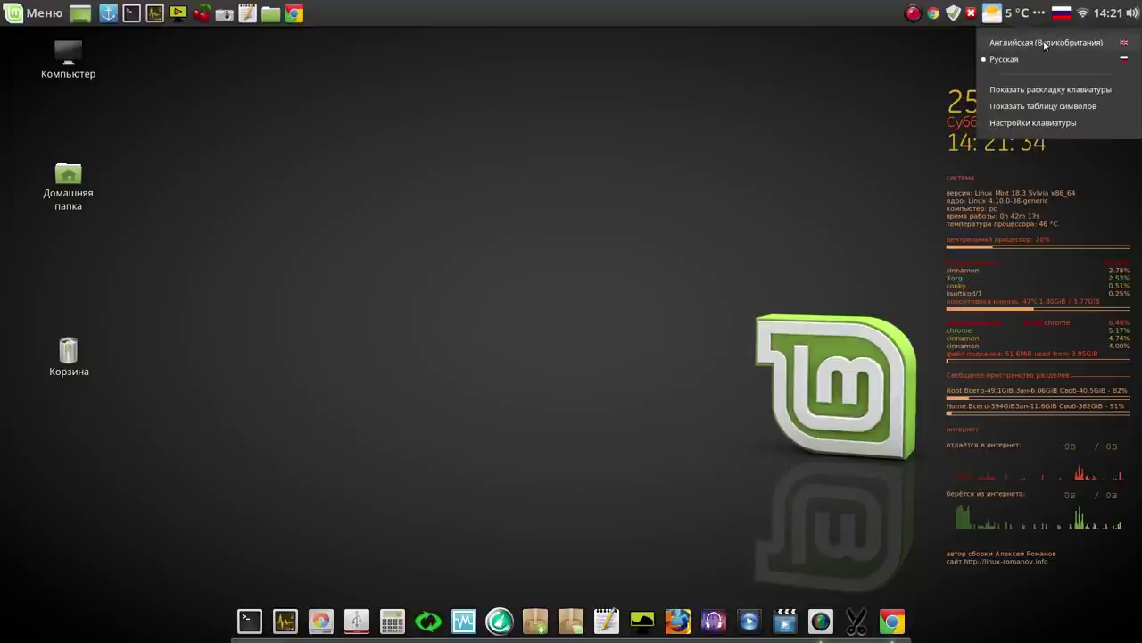
left_click(1043, 41)
left_click(1060, 18)
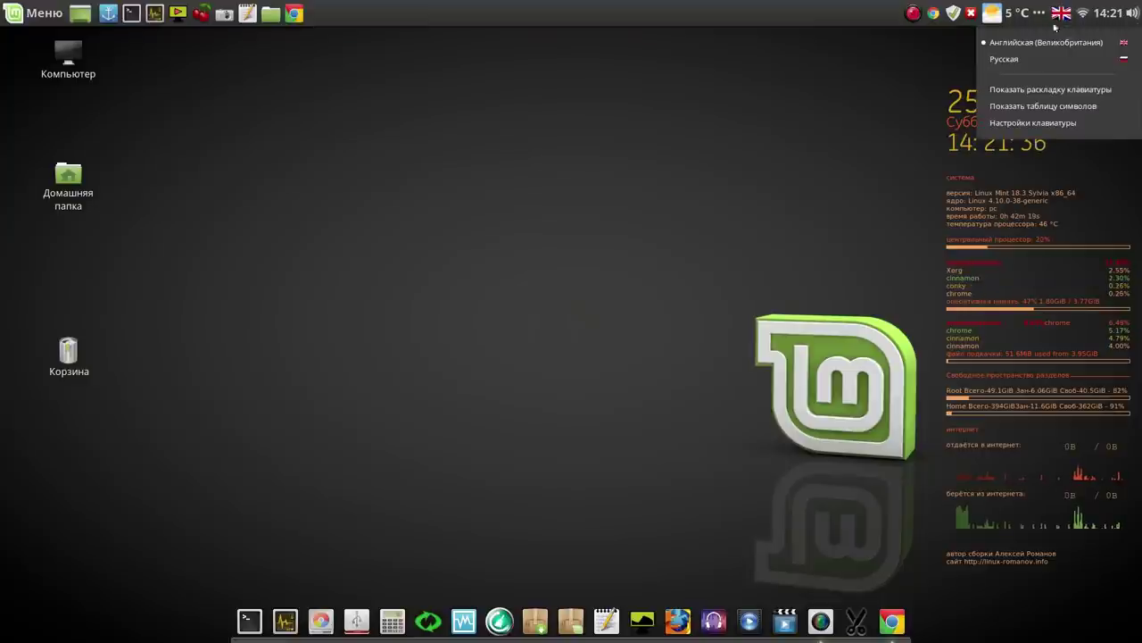
left_click(1037, 60)
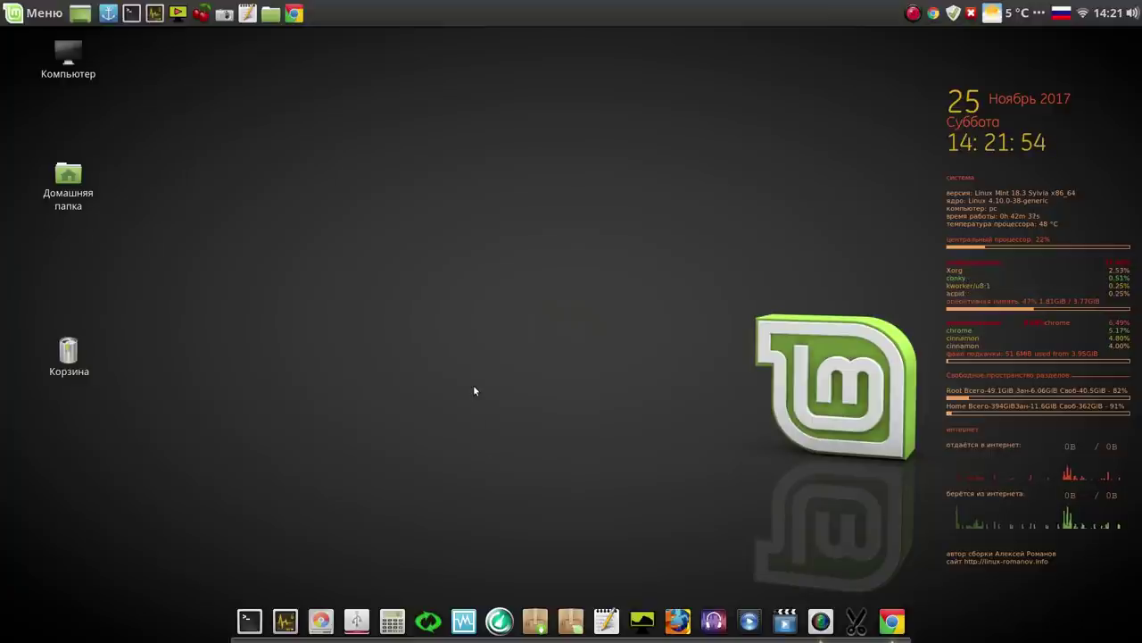
- Switch to Chrome, open the bookmarked "Компьютерные советы" site in a new tab, and look through its home page down to the build download links
left_click(891, 622)
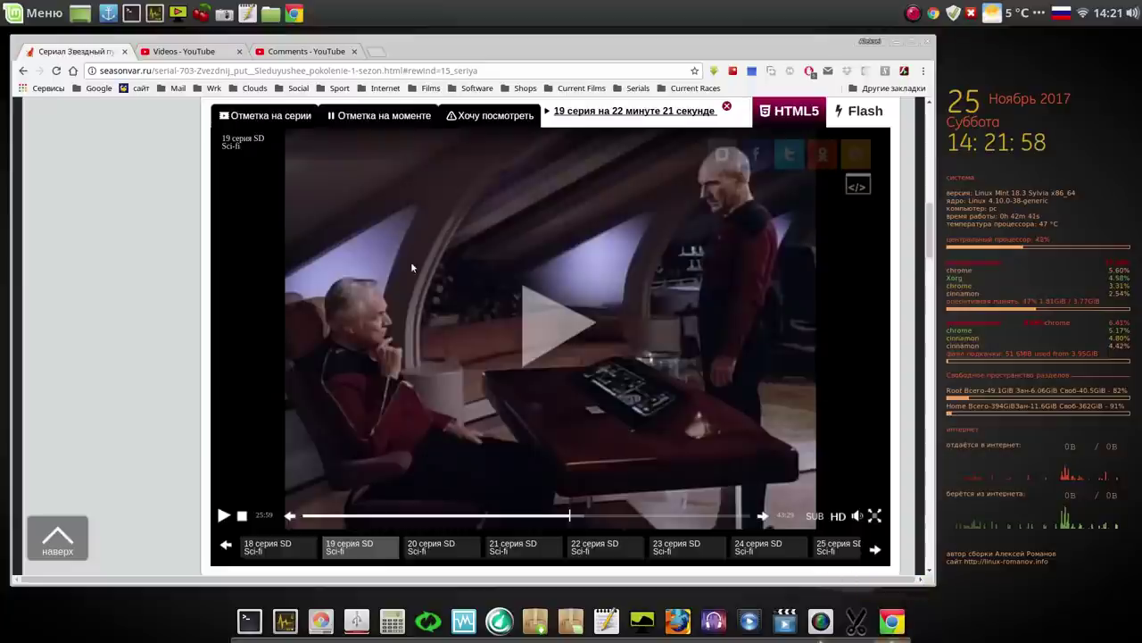
left_click(377, 52)
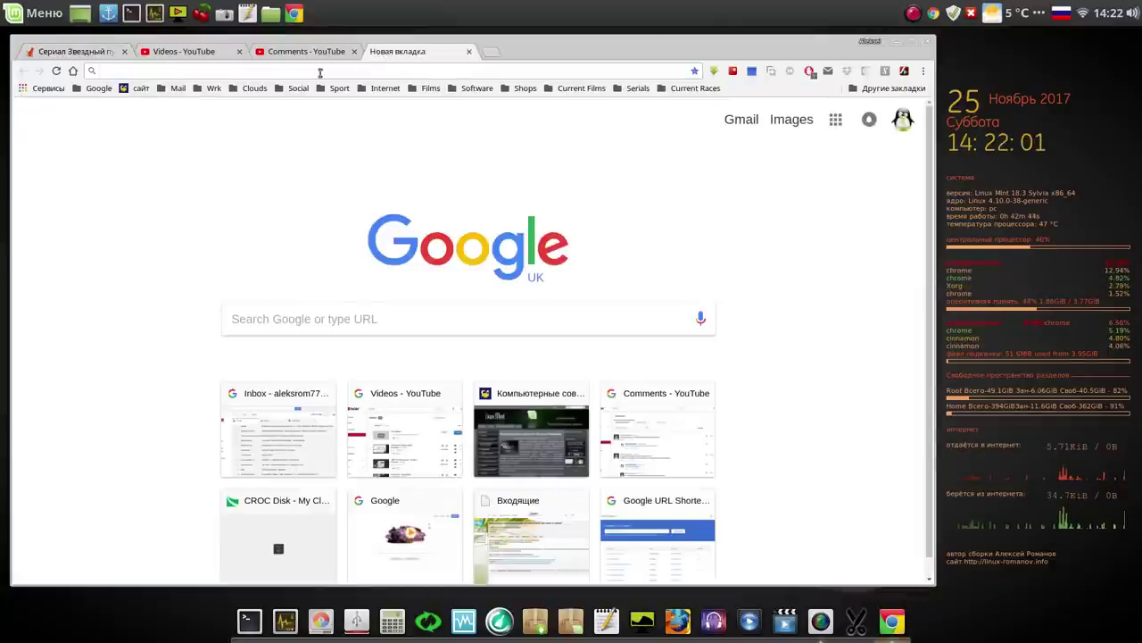
left_click(140, 88)
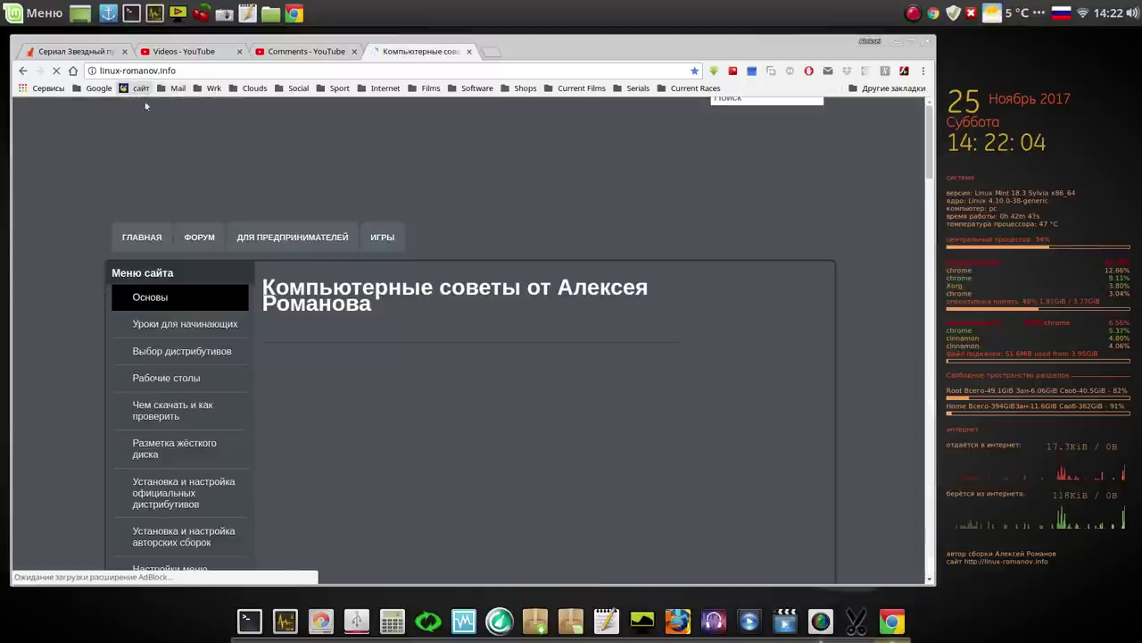
scroll(516, 344, "down", 3)
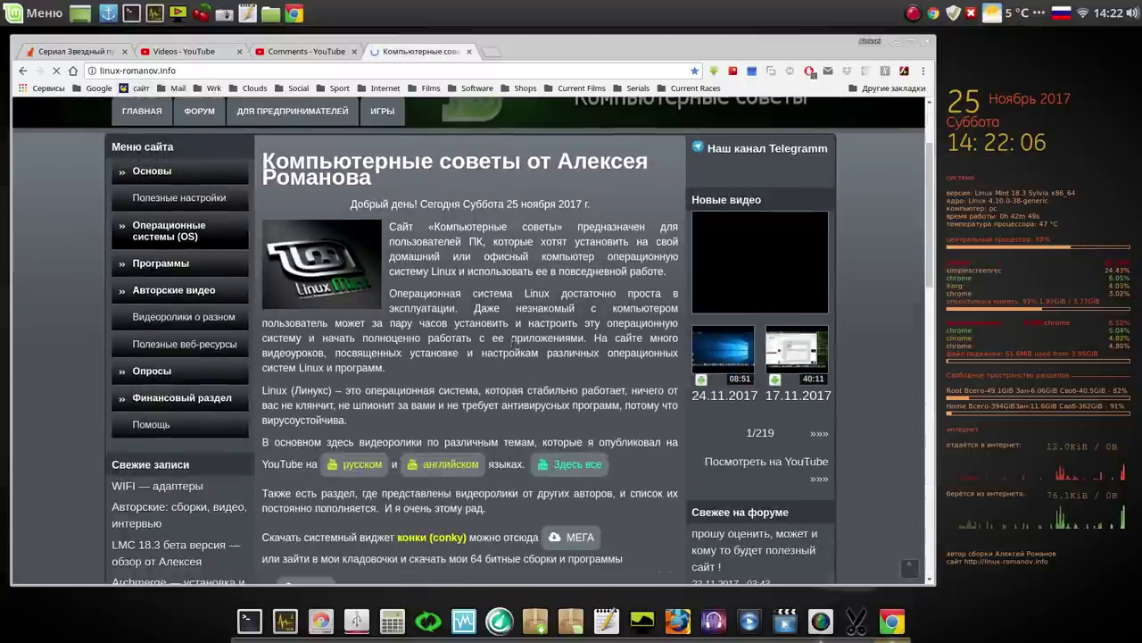
scroll(512, 342, "down", 8)
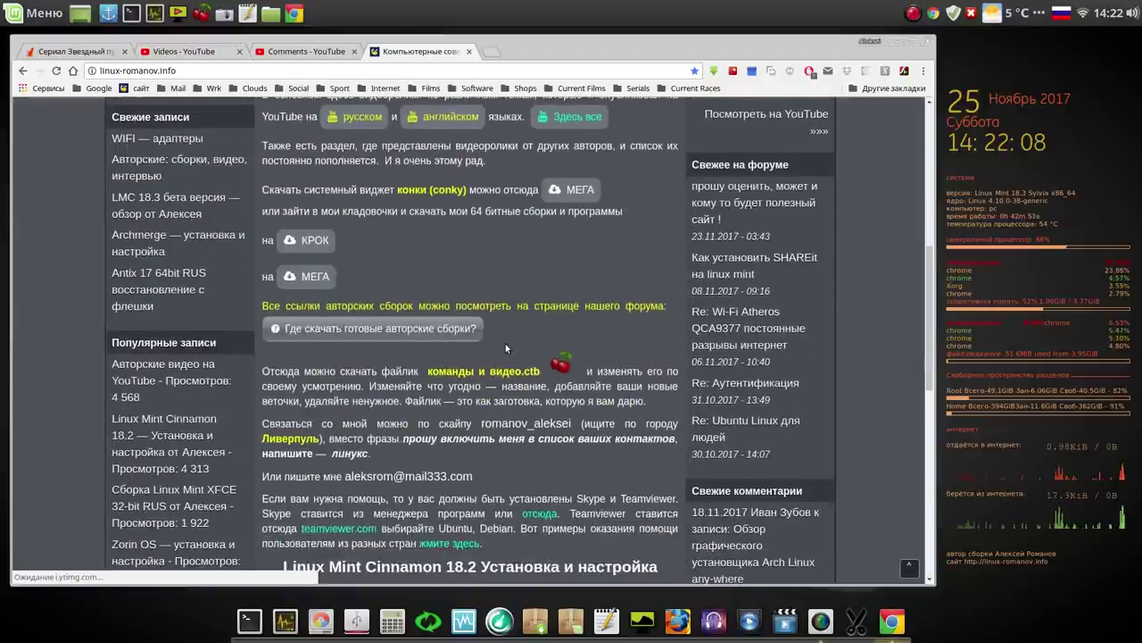
- Open the home page's embedded "Linux Mint Cinnamon 18.2 Установка и настройка" video on YouTube and pause its playback
scroll(505, 343, "down", 6)
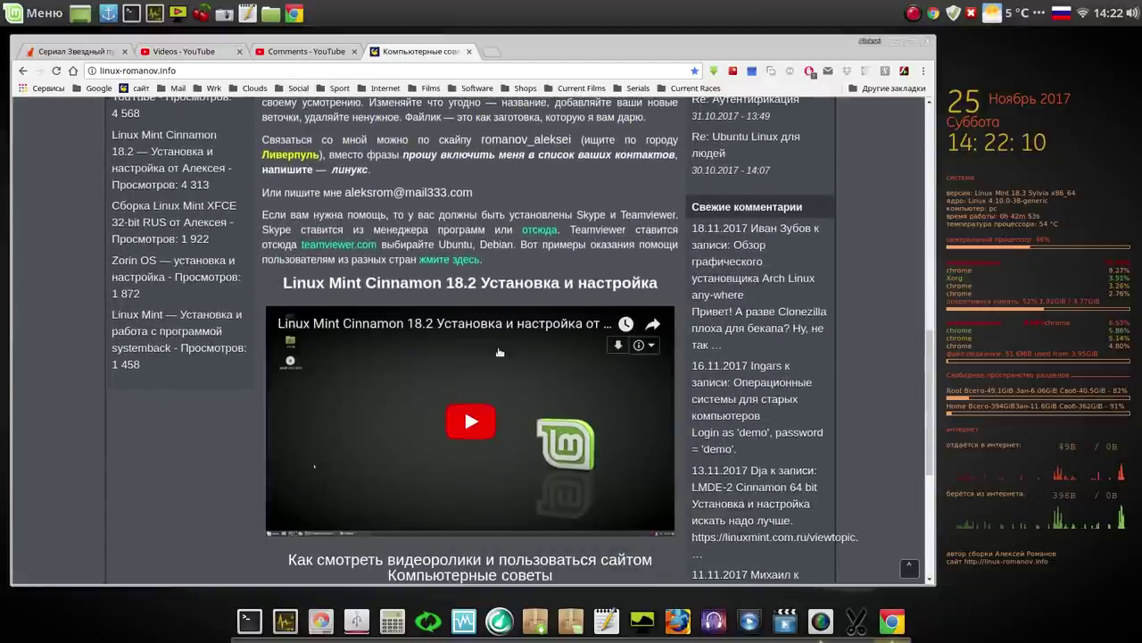
left_click(471, 327)
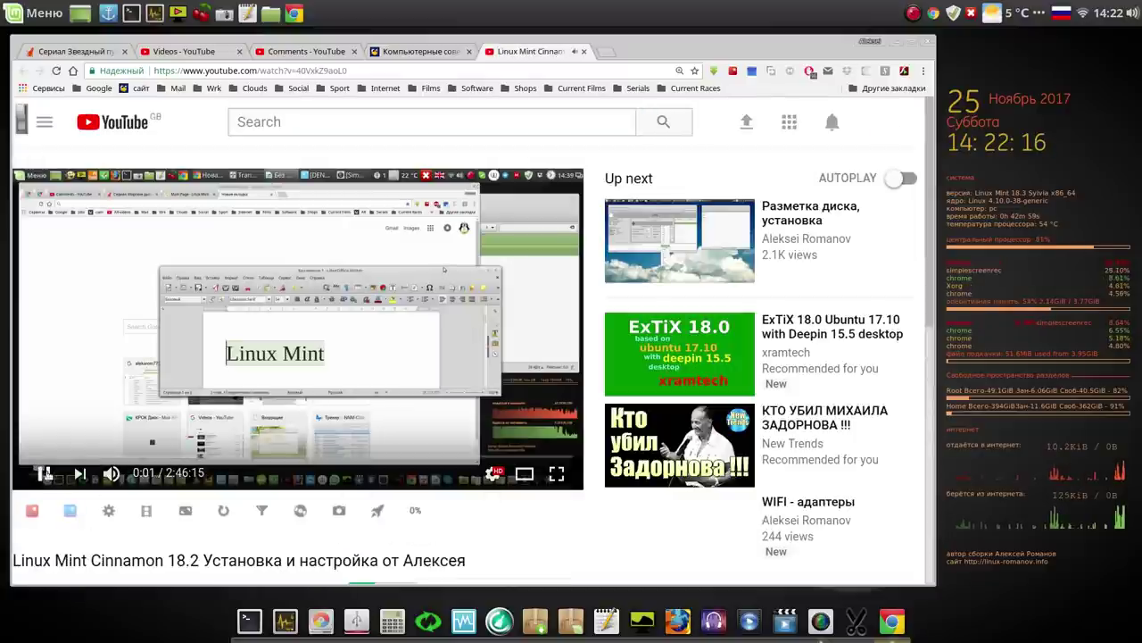
left_click(44, 475)
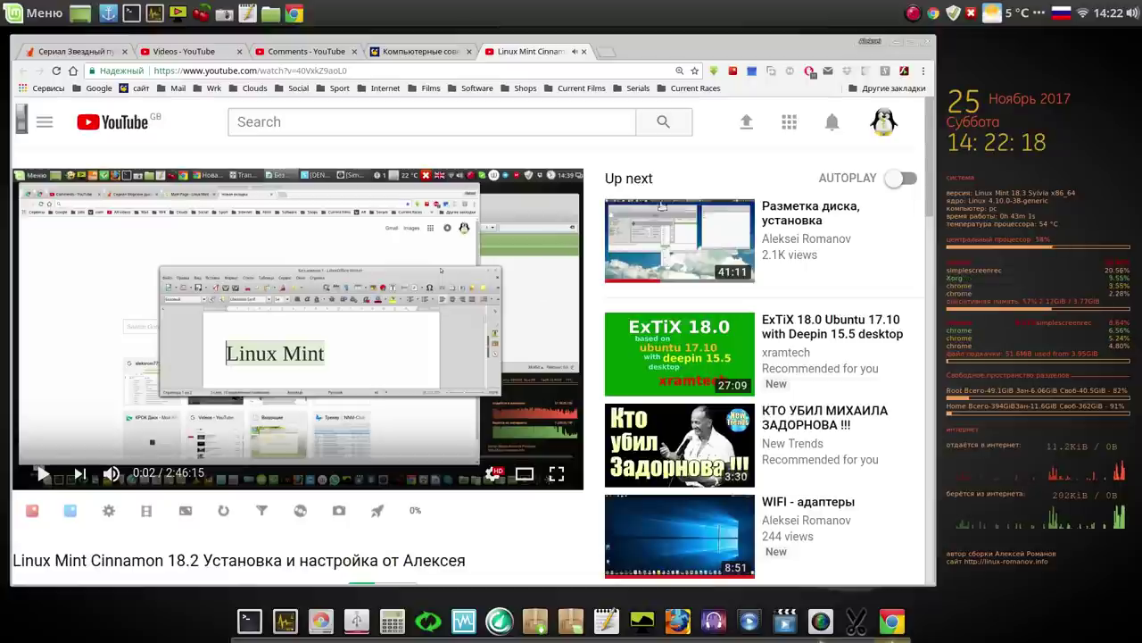
- Expand the video's full description and review its list of topic links, from "Скачивание дистрибутива" to "Скачать проги для общения"
left_click_drag(928, 172, 943, 280)
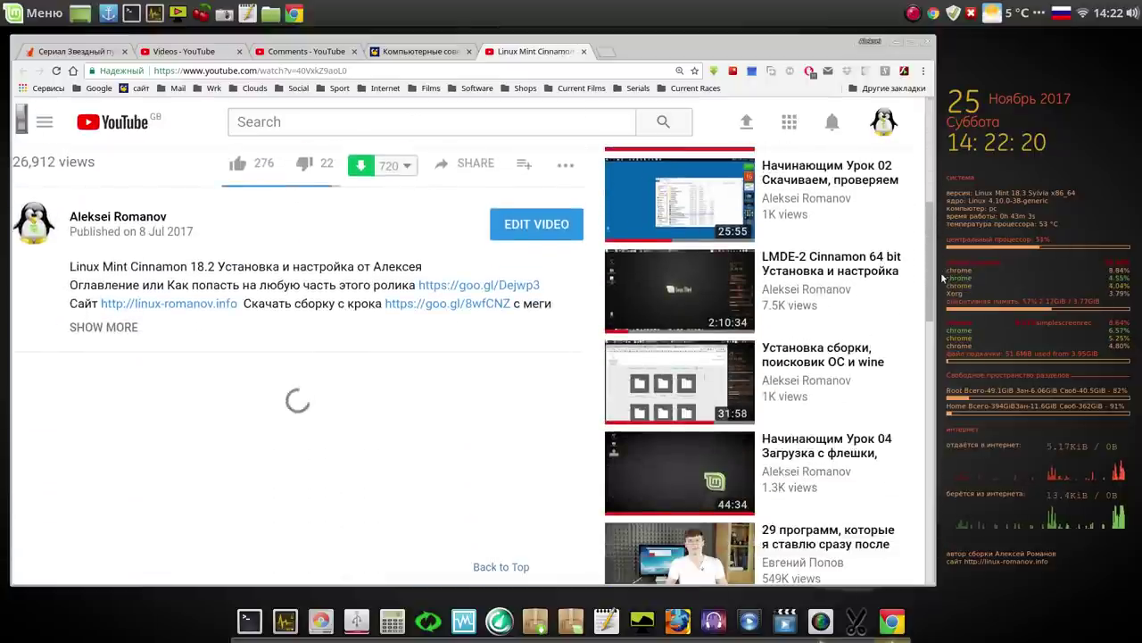
left_click(103, 327)
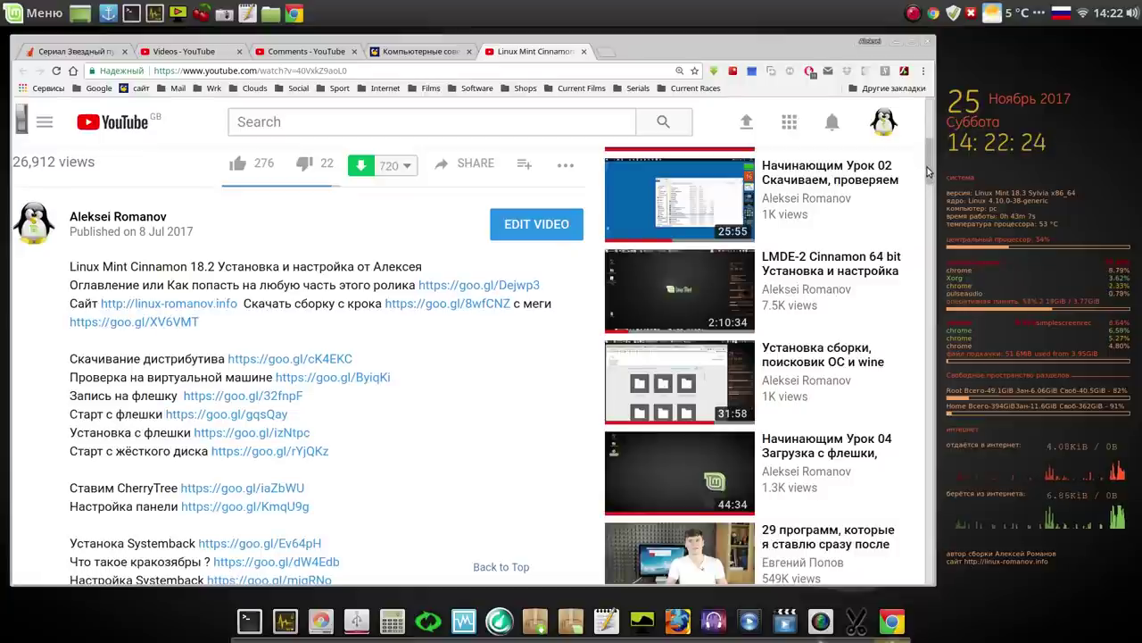
scroll(932, 185, "down", 3)
left_click_drag(933, 185, 935, 190)
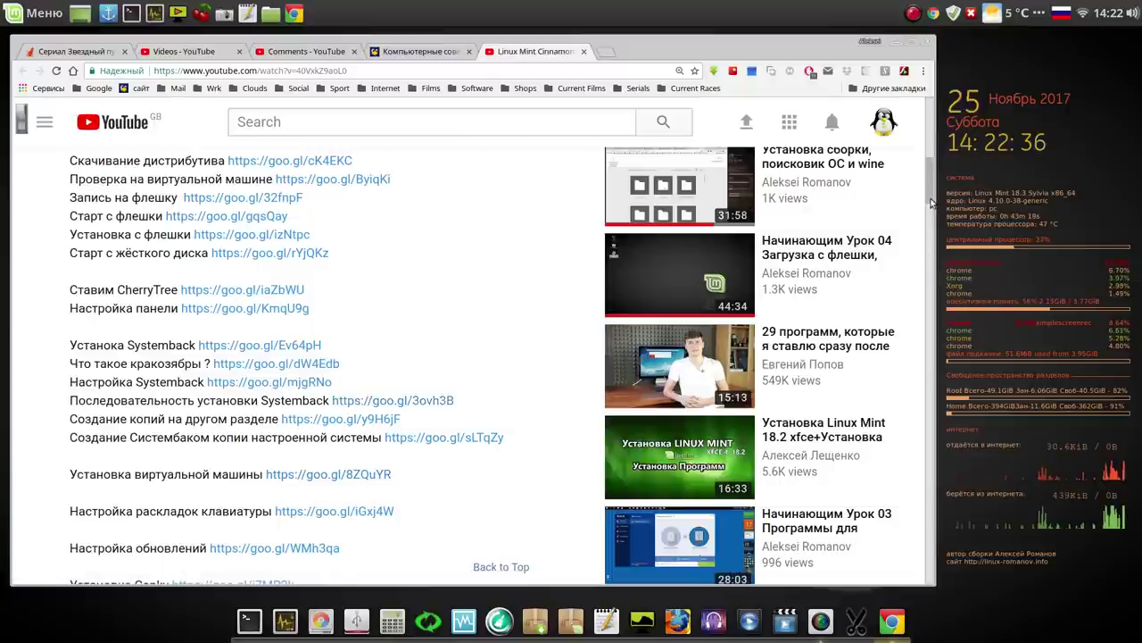
left_click_drag(930, 202, 928, 152)
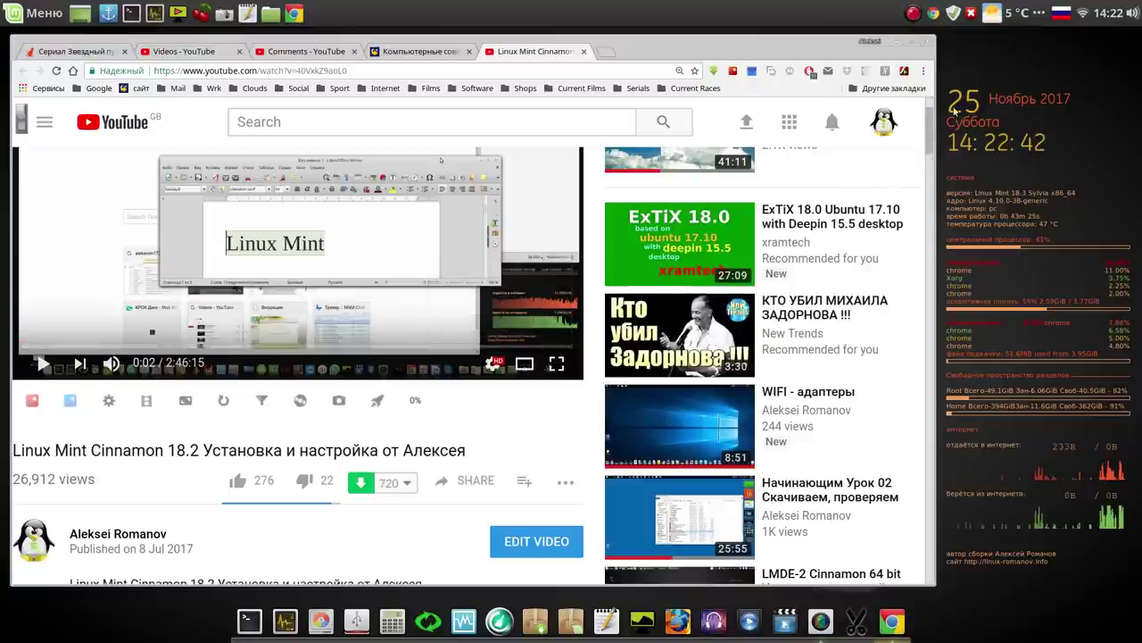
left_click_drag(930, 133, 939, 259)
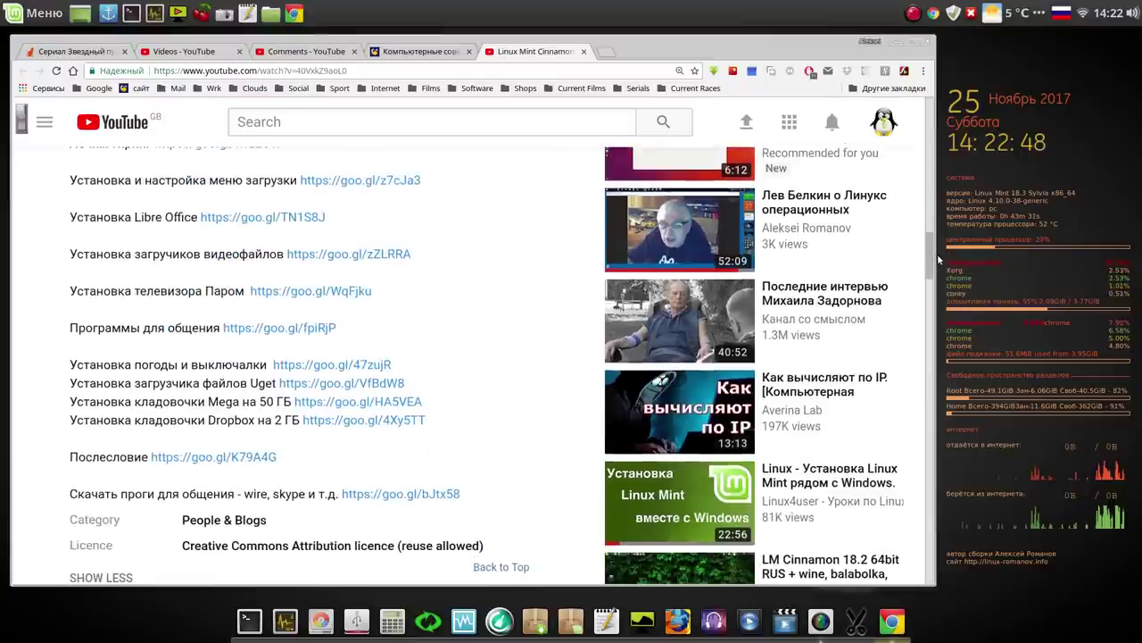